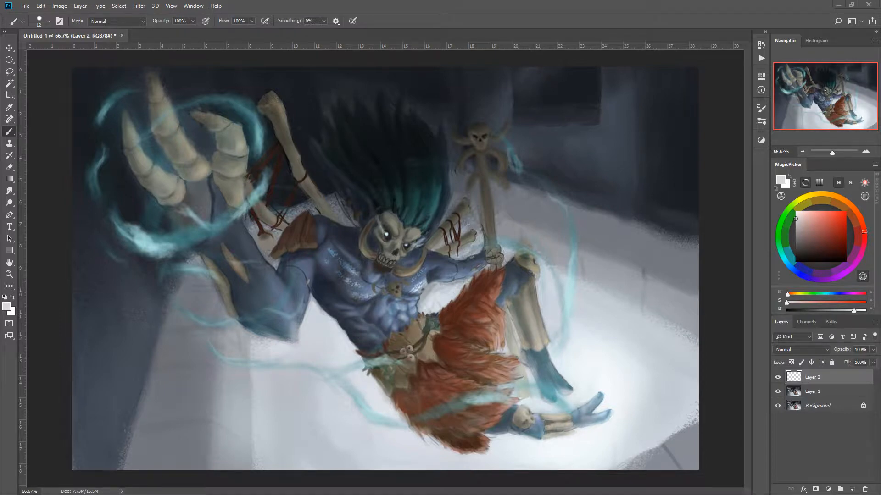
- Pick a bright red and sketch the skull's round outline, facial centre curve and jaw over the face on Layer 2
{"action": "left_click_drag", "start_coordinate": [839, 216], "coordinate": [845, 211]}
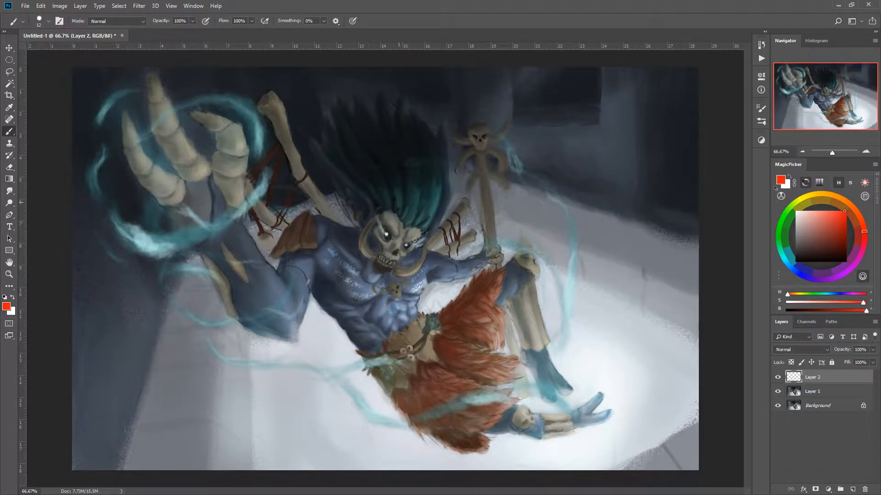
{"action": "mouse_move", "coordinate": [389, 263]}
{"action": "left_mouse_down"}
{"action": "mouse_move", "coordinate": [413, 209]}
{"action": "mouse_move", "coordinate": [369, 215]}
{"action": "mouse_move", "coordinate": [394, 263]}
{"action": "mouse_move", "coordinate": [410, 212]}
{"action": "mouse_move", "coordinate": [353, 244]}
{"action": "mouse_move", "coordinate": [409, 208]}
{"action": "mouse_move", "coordinate": [366, 234]}
{"action": "left_mouse_up"}
{"action": "mouse_move", "coordinate": [420, 242]}
{"action": "left_mouse_down"}
{"action": "mouse_move", "coordinate": [376, 283]}
{"action": "mouse_move", "coordinate": [363, 275]}
{"action": "left_mouse_up"}
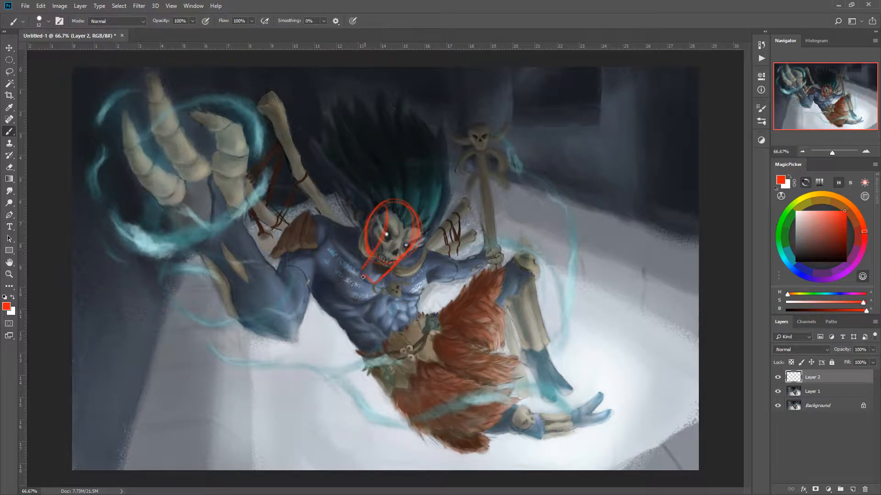
{"action": "left_click_drag", "start_coordinate": [362, 279], "coordinate": [374, 285]}
{"action": "mouse_move", "coordinate": [367, 243]}
{"action": "left_mouse_down"}
{"action": "mouse_move", "coordinate": [375, 220]}
{"action": "mouse_move", "coordinate": [353, 228]}
{"action": "left_mouse_up"}
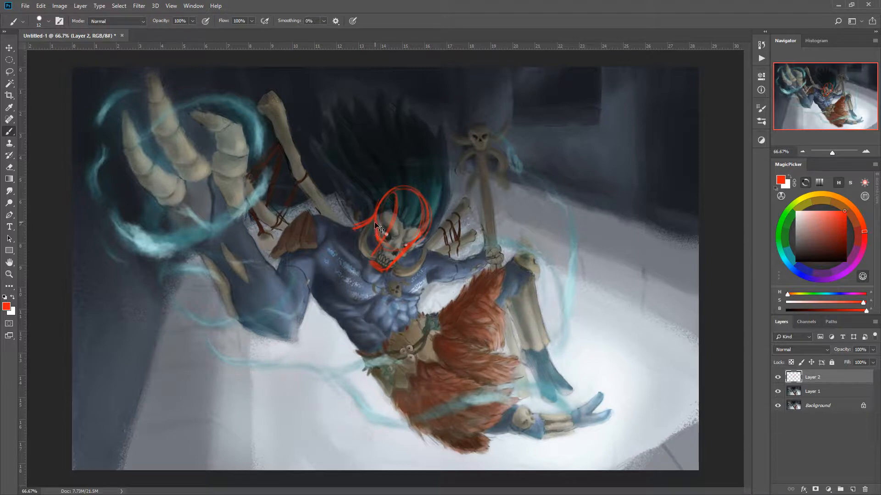
{"action": "mouse_move", "coordinate": [375, 224]}
{"action": "left_mouse_down"}
{"action": "mouse_move", "coordinate": [375, 238]}
{"action": "mouse_move", "coordinate": [375, 230]}
{"action": "left_mouse_up"}
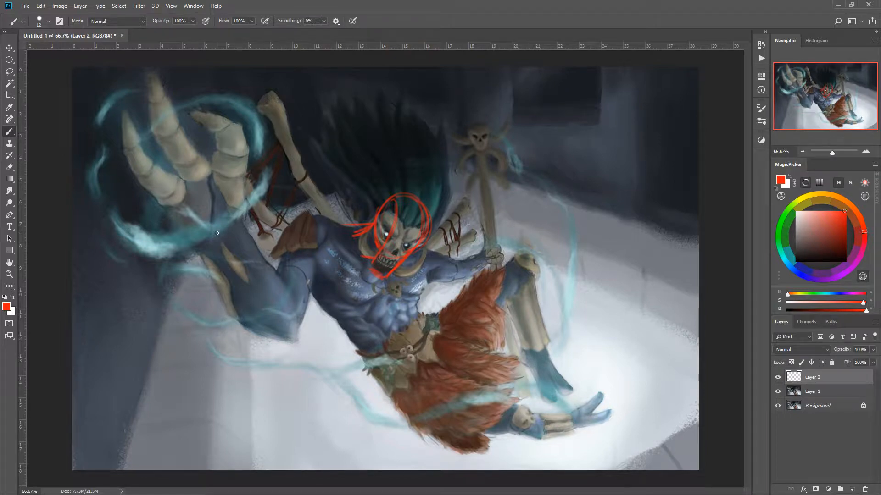
{"action": "mouse_move", "coordinate": [370, 243]}
{"action": "left_mouse_down"}
{"action": "mouse_move", "coordinate": [369, 251]}
{"action": "mouse_move", "coordinate": [348, 237]}
{"action": "mouse_move", "coordinate": [357, 265]}
{"action": "left_mouse_up"}
{"action": "key", "text": "F1"}
{"action": "left_click", "coordinate": [385, 220]}
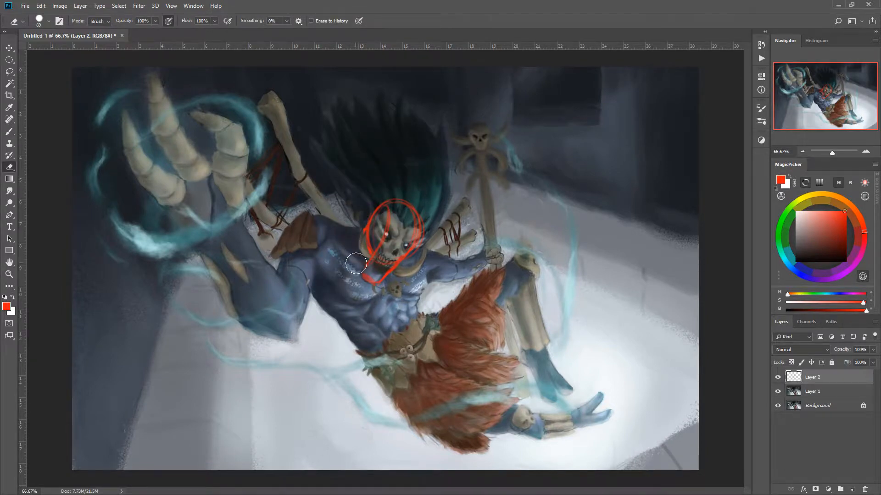
{"action": "right_click", "coordinate": [342, 237]}
{"action": "left_click", "coordinate": [327, 192]}
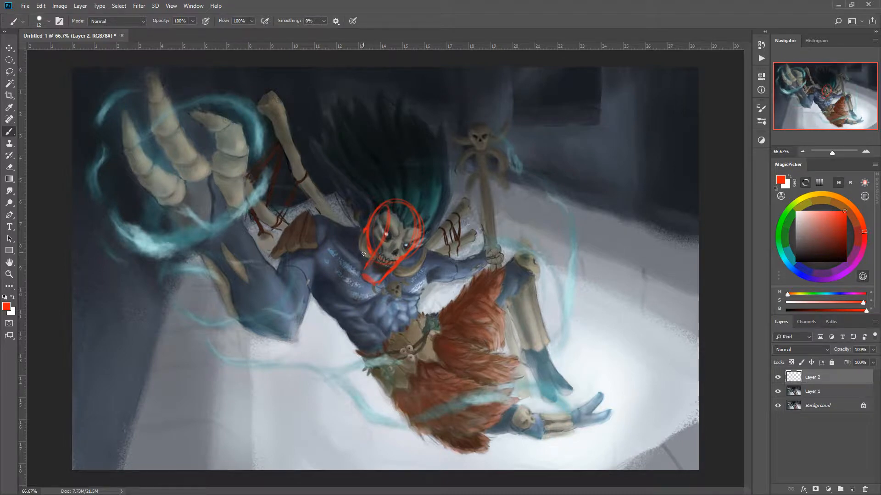
- Rework the head and jaw outline, and sketch the ribcage, abdomen and pelvis shapes over the torso in red
{"action": "left_click_drag", "start_coordinate": [367, 231], "coordinate": [361, 276]}
{"action": "mouse_move", "coordinate": [364, 244]}
{"action": "left_mouse_down"}
{"action": "mouse_move", "coordinate": [367, 230]}
{"action": "mouse_move", "coordinate": [358, 242]}
{"action": "mouse_move", "coordinate": [363, 254]}
{"action": "left_mouse_up"}
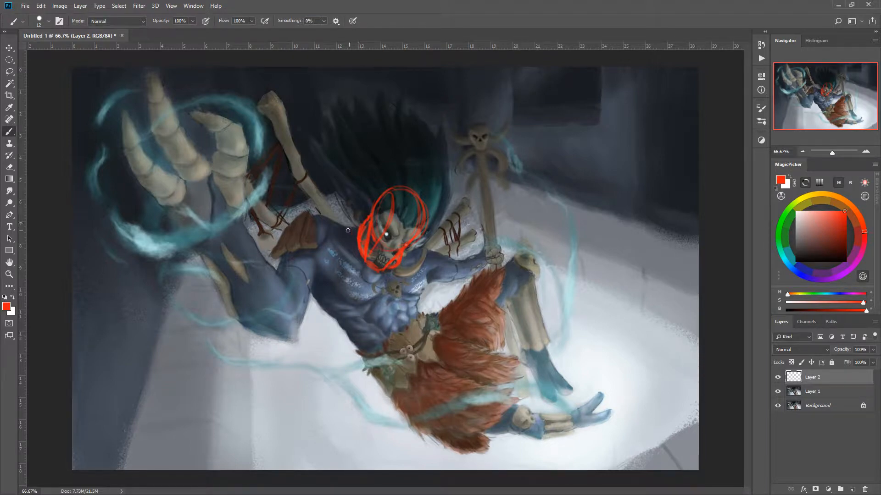
{"action": "mouse_move", "coordinate": [355, 228]}
{"action": "left_mouse_down"}
{"action": "mouse_move", "coordinate": [325, 259]}
{"action": "mouse_move", "coordinate": [329, 248]}
{"action": "mouse_move", "coordinate": [331, 306]}
{"action": "left_mouse_up"}
{"action": "left_click_drag", "start_coordinate": [325, 248], "coordinate": [333, 306]}
{"action": "left_click_drag", "start_coordinate": [323, 272], "coordinate": [336, 314]}
{"action": "left_click_drag", "start_coordinate": [321, 278], "coordinate": [329, 303]}
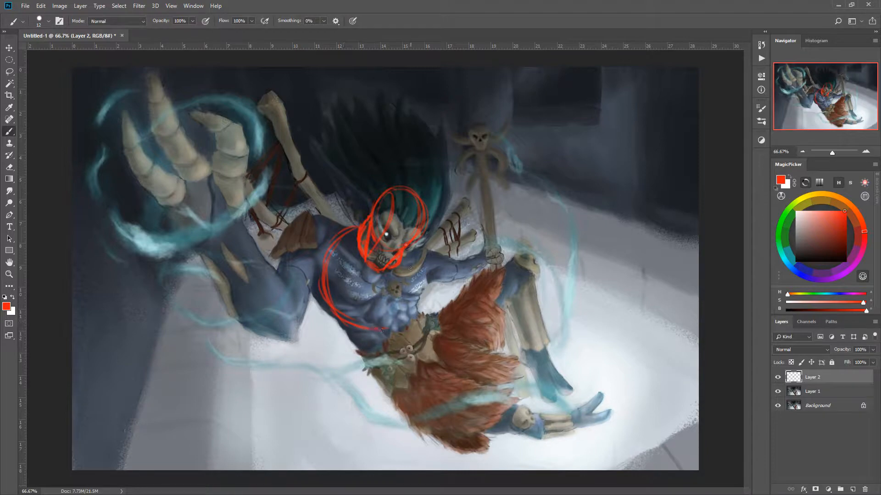
{"action": "mouse_move", "coordinate": [410, 264]}
{"action": "left_mouse_down"}
{"action": "mouse_move", "coordinate": [399, 304]}
{"action": "mouse_move", "coordinate": [416, 282]}
{"action": "mouse_move", "coordinate": [381, 331]}
{"action": "mouse_move", "coordinate": [401, 246]}
{"action": "mouse_move", "coordinate": [405, 314]}
{"action": "mouse_move", "coordinate": [390, 305]}
{"action": "mouse_move", "coordinate": [372, 315]}
{"action": "left_mouse_up"}
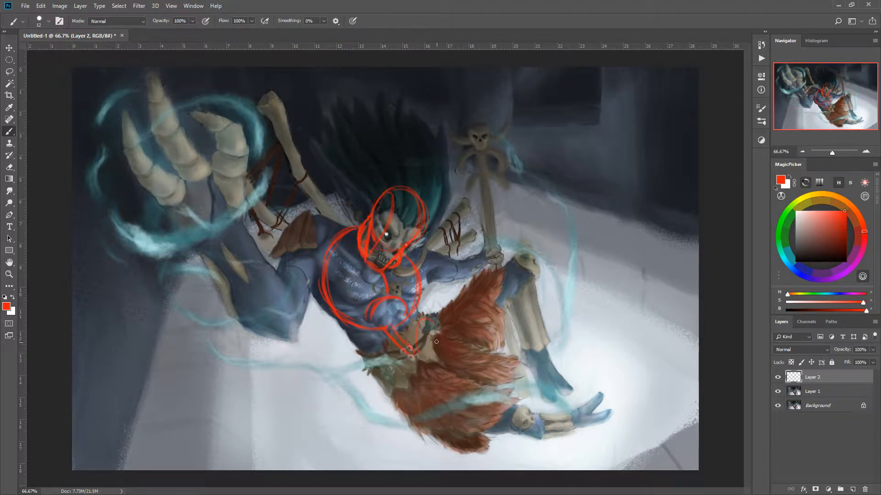
{"action": "mouse_move", "coordinate": [416, 352]}
{"action": "left_mouse_down"}
{"action": "mouse_move", "coordinate": [439, 358]}
{"action": "mouse_move", "coordinate": [401, 358]}
{"action": "mouse_move", "coordinate": [400, 387]}
{"action": "mouse_move", "coordinate": [427, 377]}
{"action": "left_mouse_up"}
- Sketch the collarbone line, rounded shoulder and upper arm of the raised arm in red
{"action": "left_click_drag", "start_coordinate": [336, 248], "coordinate": [365, 263]}
{"action": "left_click_drag", "start_coordinate": [338, 235], "coordinate": [294, 235]}
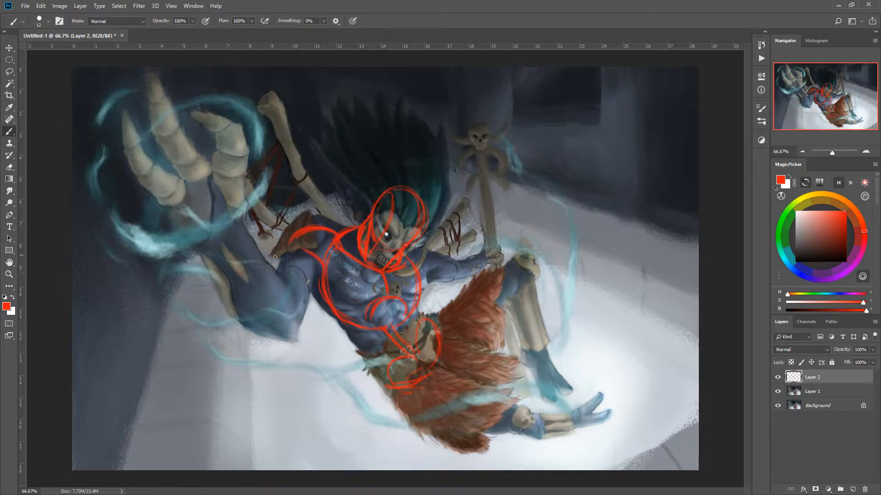
{"action": "left_click_drag", "start_coordinate": [305, 251], "coordinate": [282, 256]}
{"action": "left_click_drag", "start_coordinate": [322, 285], "coordinate": [305, 313]}
{"action": "left_click_drag", "start_coordinate": [315, 271], "coordinate": [308, 292]}
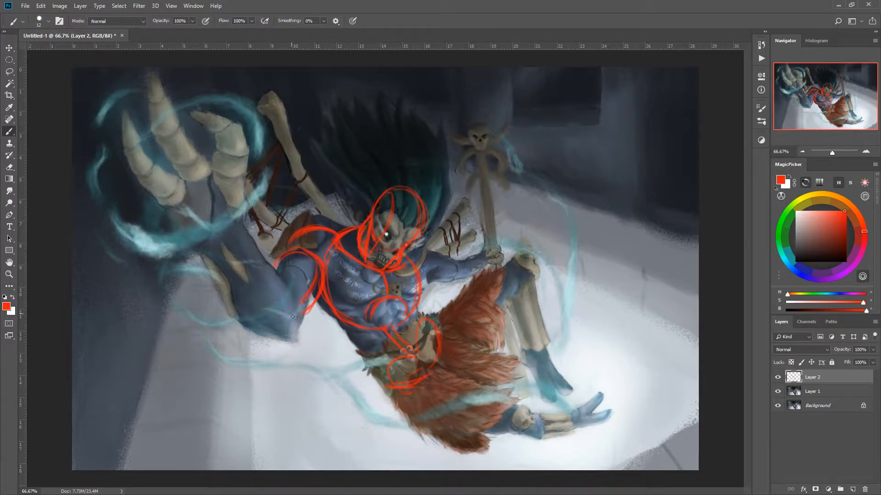
- Outline the elbow and forearm of the raised arm, and sketch the other arm reaching to the staff
{"action": "left_click_drag", "start_coordinate": [285, 338], "coordinate": [304, 318]}
{"action": "mouse_move", "coordinate": [268, 256]}
{"action": "left_mouse_down"}
{"action": "mouse_move", "coordinate": [296, 292]}
{"action": "mouse_move", "coordinate": [237, 219]}
{"action": "left_mouse_up"}
{"action": "mouse_move", "coordinate": [198, 243]}
{"action": "left_mouse_down"}
{"action": "mouse_move", "coordinate": [222, 306]}
{"action": "mouse_move", "coordinate": [279, 339]}
{"action": "left_mouse_up"}
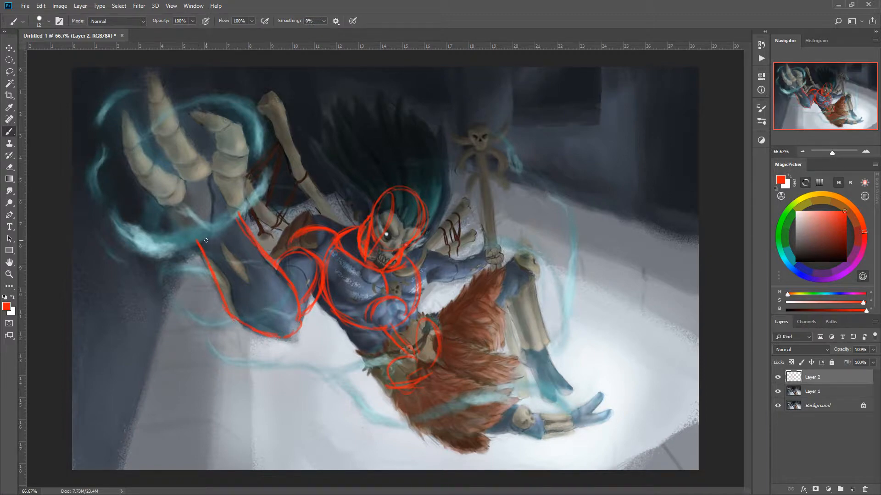
{"action": "left_click_drag", "start_coordinate": [193, 231], "coordinate": [211, 261]}
{"action": "mouse_move", "coordinate": [230, 316]}
{"action": "left_mouse_down"}
{"action": "mouse_move", "coordinate": [220, 274]}
{"action": "mouse_move", "coordinate": [190, 238]}
{"action": "mouse_move", "coordinate": [216, 273]}
{"action": "left_mouse_up"}
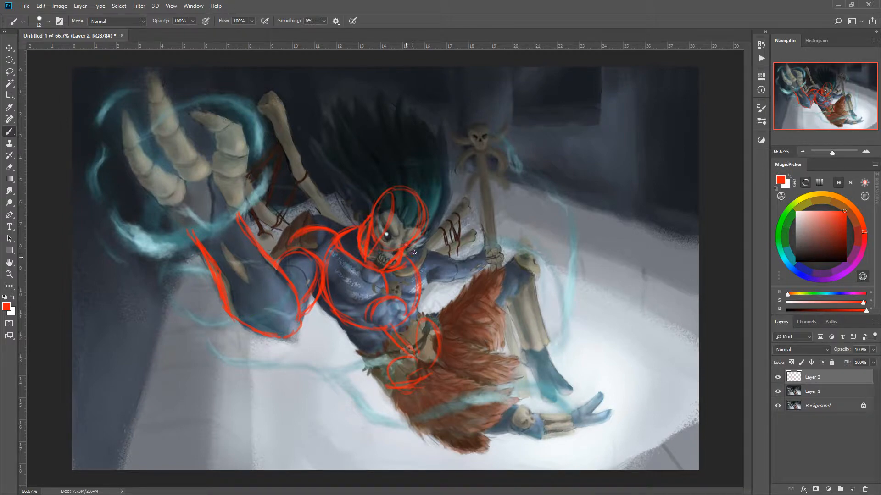
{"action": "left_click_drag", "start_coordinate": [405, 256], "coordinate": [430, 261]}
{"action": "mouse_move", "coordinate": [429, 258]}
{"action": "left_mouse_down"}
{"action": "mouse_move", "coordinate": [454, 274]}
{"action": "mouse_move", "coordinate": [446, 266]}
{"action": "mouse_move", "coordinate": [432, 277]}
{"action": "mouse_move", "coordinate": [448, 277]}
{"action": "mouse_move", "coordinate": [433, 278]}
{"action": "mouse_move", "coordinate": [483, 253]}
{"action": "left_mouse_up"}
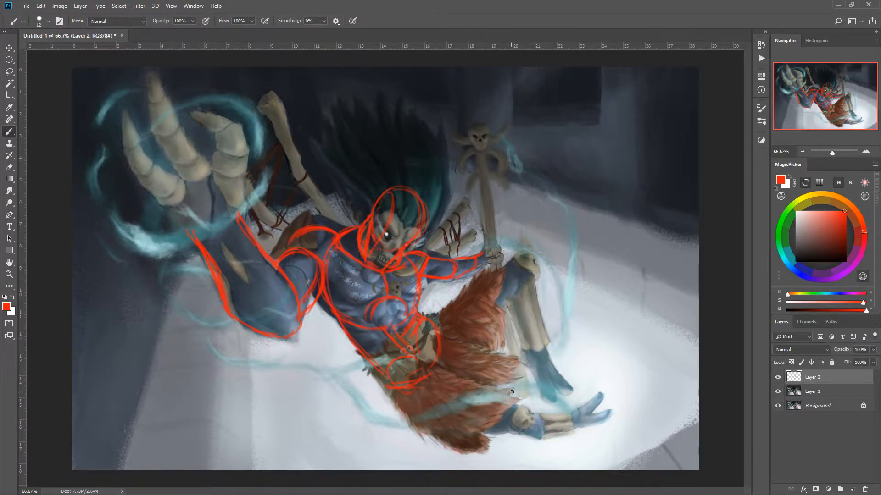
- Sketch the lower leg's construction in red, with a rounded knee, tapered thigh, short shin and foot
{"action": "mouse_move", "coordinate": [515, 379]}
{"action": "left_mouse_down"}
{"action": "mouse_move", "coordinate": [489, 383]}
{"action": "mouse_move", "coordinate": [524, 413]}
{"action": "mouse_move", "coordinate": [510, 370]}
{"action": "mouse_move", "coordinate": [485, 420]}
{"action": "mouse_move", "coordinate": [526, 398]}
{"action": "mouse_move", "coordinate": [482, 400]}
{"action": "left_mouse_up"}
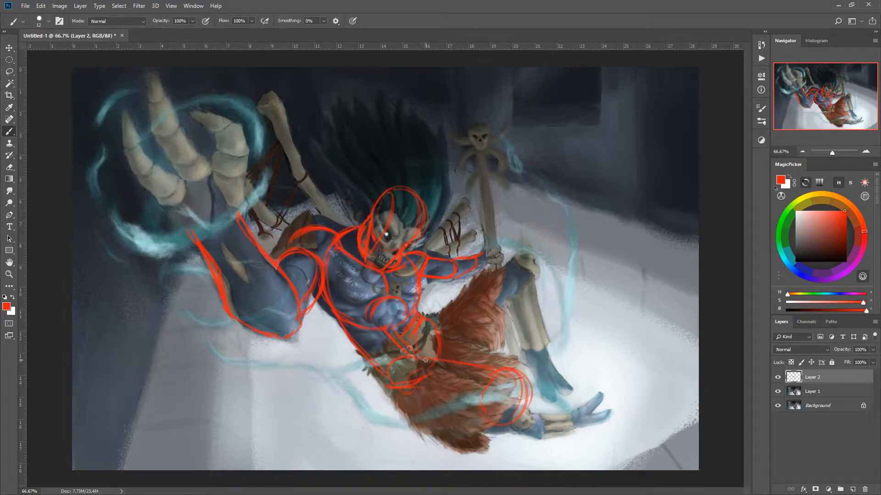
{"action": "left_click_drag", "start_coordinate": [398, 388], "coordinate": [450, 416]}
{"action": "left_click_drag", "start_coordinate": [433, 362], "coordinate": [515, 377]}
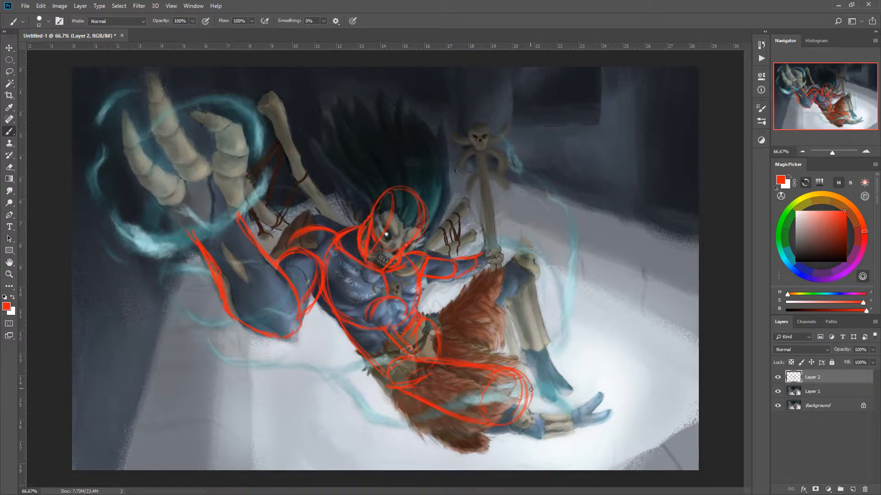
{"action": "mouse_move", "coordinate": [531, 387]}
{"action": "left_mouse_down"}
{"action": "mouse_move", "coordinate": [506, 441]}
{"action": "mouse_move", "coordinate": [487, 424]}
{"action": "mouse_move", "coordinate": [519, 444]}
{"action": "mouse_move", "coordinate": [498, 430]}
{"action": "mouse_move", "coordinate": [544, 437]}
{"action": "mouse_move", "coordinate": [542, 419]}
{"action": "mouse_move", "coordinate": [529, 439]}
{"action": "left_mouse_up"}
{"action": "mouse_move", "coordinate": [547, 421]}
{"action": "left_mouse_down"}
{"action": "mouse_move", "coordinate": [576, 414]}
{"action": "mouse_move", "coordinate": [580, 423]}
{"action": "mouse_move", "coordinate": [551, 441]}
{"action": "mouse_move", "coordinate": [580, 447]}
{"action": "mouse_move", "coordinate": [563, 433]}
{"action": "left_mouse_up"}
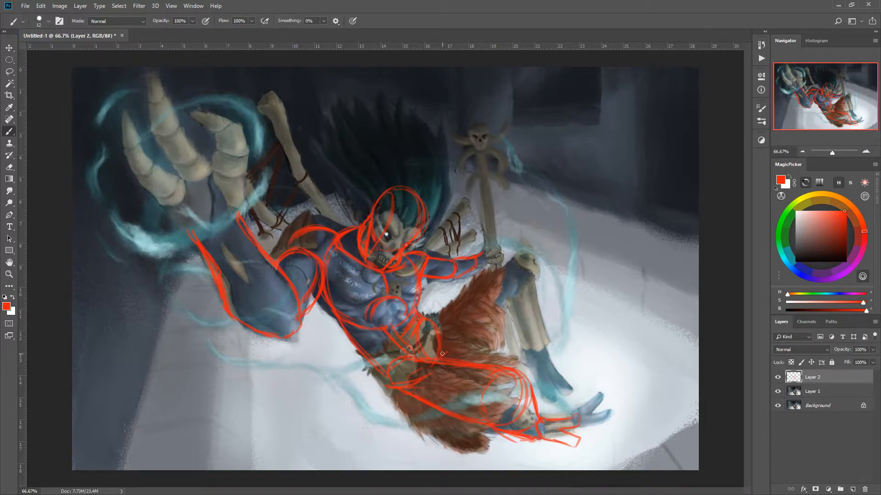
- Sketch the upper leg's construction in red, from the hip over the bent knee down to a wedge-shaped foot
{"action": "mouse_move", "coordinate": [427, 313]}
{"action": "left_mouse_down"}
{"action": "mouse_move", "coordinate": [522, 280]}
{"action": "mouse_move", "coordinate": [444, 303]}
{"action": "mouse_move", "coordinate": [512, 280]}
{"action": "left_mouse_up"}
{"action": "left_click_drag", "start_coordinate": [496, 316], "coordinate": [503, 313]}
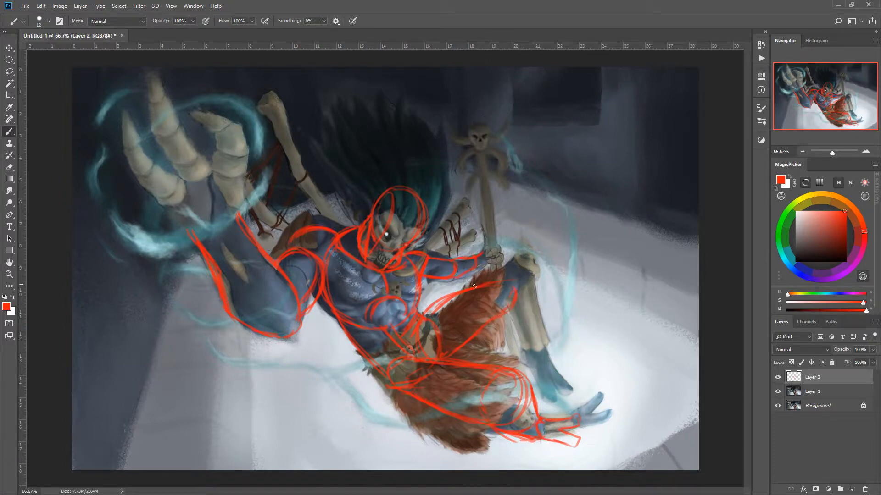
{"action": "left_click_drag", "start_coordinate": [430, 311], "coordinate": [446, 298]}
{"action": "left_click_drag", "start_coordinate": [518, 285], "coordinate": [541, 348]}
{"action": "left_click_drag", "start_coordinate": [527, 309], "coordinate": [545, 356]}
{"action": "left_click_drag", "start_coordinate": [502, 313], "coordinate": [532, 352]}
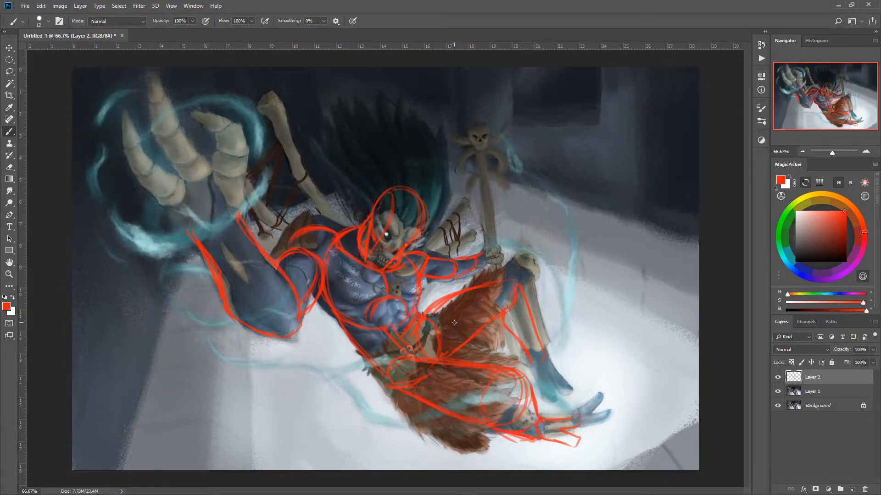
{"action": "mouse_move", "coordinate": [544, 358]}
{"action": "left_mouse_down"}
{"action": "mouse_move", "coordinate": [585, 363]}
{"action": "mouse_move", "coordinate": [565, 377]}
{"action": "mouse_move", "coordinate": [585, 371]}
{"action": "mouse_move", "coordinate": [535, 376]}
{"action": "left_mouse_up"}
- Sketch a small shape for the hand gripping the staff and block in the raised hand's palm and wrist
{"action": "mouse_move", "coordinate": [499, 247]}
{"action": "left_mouse_down"}
{"action": "mouse_move", "coordinate": [485, 265]}
{"action": "mouse_move", "coordinate": [480, 257]}
{"action": "left_mouse_up"}
{"action": "left_click_drag", "start_coordinate": [208, 125], "coordinate": [219, 148]}
{"action": "left_click_drag", "start_coordinate": [232, 217], "coordinate": [189, 230]}
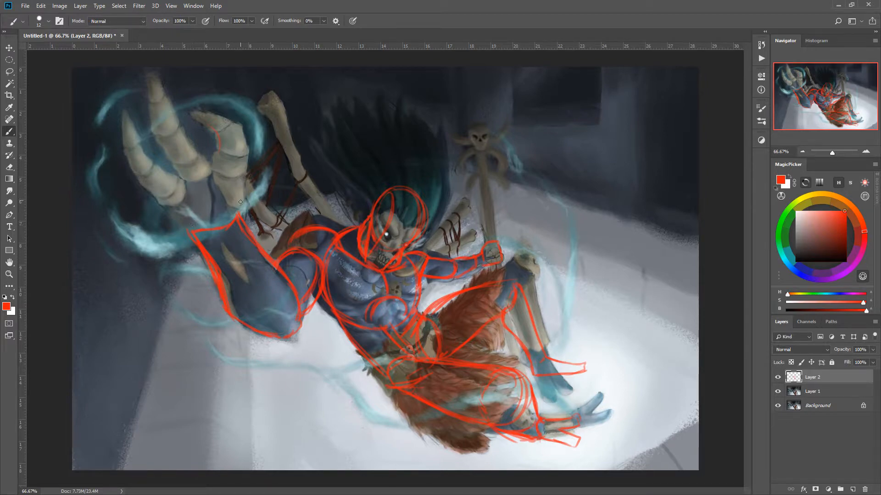
{"action": "mouse_move", "coordinate": [238, 214]}
{"action": "left_mouse_down"}
{"action": "mouse_move", "coordinate": [229, 162]}
{"action": "mouse_move", "coordinate": [174, 177]}
{"action": "mouse_move", "coordinate": [190, 227]}
{"action": "left_mouse_up"}
{"action": "mouse_move", "coordinate": [168, 189]}
{"action": "left_mouse_down"}
{"action": "mouse_move", "coordinate": [189, 226]}
{"action": "mouse_move", "coordinate": [183, 174]}
{"action": "mouse_move", "coordinate": [215, 165]}
{"action": "mouse_move", "coordinate": [210, 186]}
{"action": "left_mouse_up"}
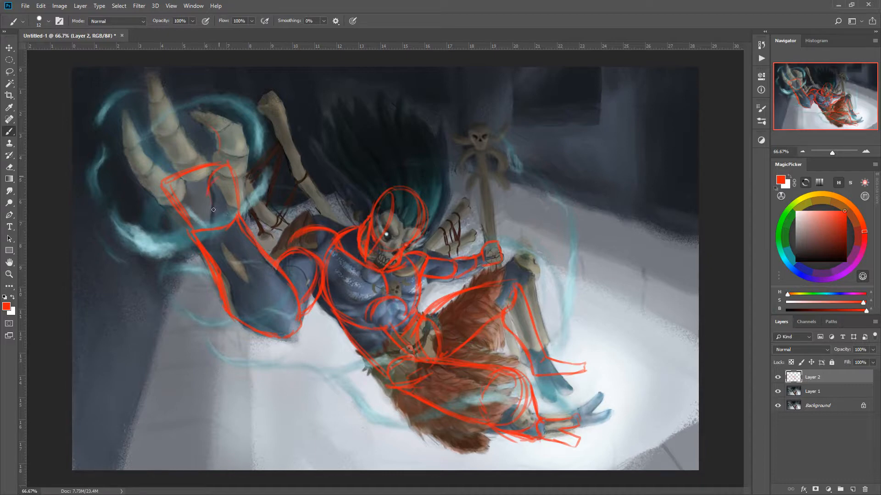
- Sketch the thumb base beside the raised palm and the first segment of the nearest finger
{"action": "mouse_move", "coordinate": [238, 213]}
{"action": "left_mouse_down"}
{"action": "mouse_move", "coordinate": [255, 172]}
{"action": "mouse_move", "coordinate": [233, 164]}
{"action": "mouse_move", "coordinate": [244, 164]}
{"action": "mouse_move", "coordinate": [260, 141]}
{"action": "mouse_move", "coordinate": [253, 172]}
{"action": "left_mouse_up"}
{"action": "left_click_drag", "start_coordinate": [265, 141], "coordinate": [237, 133]}
{"action": "mouse_move", "coordinate": [253, 171]}
{"action": "left_mouse_down"}
{"action": "mouse_move", "coordinate": [230, 160]}
{"action": "mouse_move", "coordinate": [228, 174]}
{"action": "mouse_move", "coordinate": [245, 182]}
{"action": "left_mouse_up"}
{"action": "left_click_drag", "start_coordinate": [236, 145], "coordinate": [255, 161]}
{"action": "right_click", "coordinate": [239, 164]}
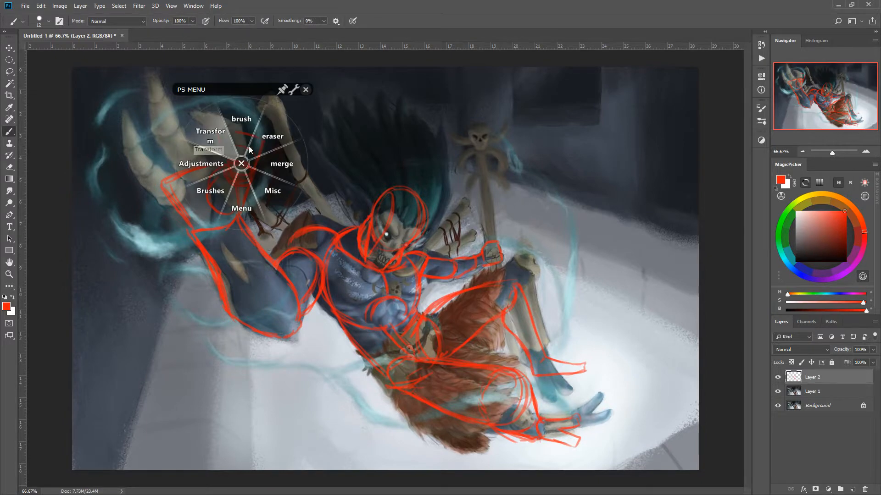
{"action": "left_click", "coordinate": [238, 156]}
{"action": "left_click", "coordinate": [242, 163]}
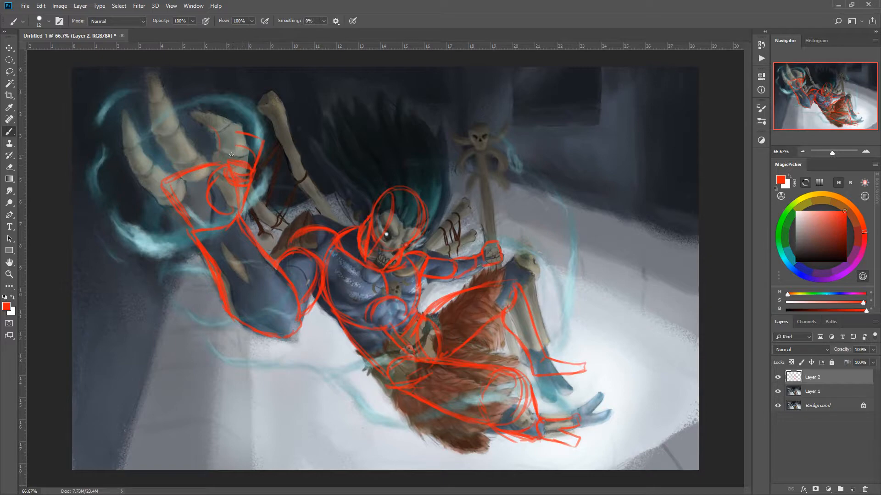
- Sketch the segmented fingers of the raised hand with angular joints and pointed tips
{"action": "mouse_move", "coordinate": [234, 148]}
{"action": "left_mouse_down"}
{"action": "mouse_move", "coordinate": [256, 156]}
{"action": "mouse_move", "coordinate": [234, 148]}
{"action": "mouse_move", "coordinate": [228, 167]}
{"action": "left_mouse_up"}
{"action": "left_click_drag", "start_coordinate": [215, 137], "coordinate": [195, 141]}
{"action": "mouse_move", "coordinate": [177, 164]}
{"action": "left_mouse_down"}
{"action": "mouse_move", "coordinate": [164, 149]}
{"action": "mouse_move", "coordinate": [145, 161]}
{"action": "mouse_move", "coordinate": [158, 179]}
{"action": "left_mouse_up"}
{"action": "mouse_move", "coordinate": [199, 136]}
{"action": "left_mouse_down"}
{"action": "mouse_move", "coordinate": [222, 130]}
{"action": "mouse_move", "coordinate": [213, 131]}
{"action": "mouse_move", "coordinate": [214, 104]}
{"action": "left_mouse_up"}
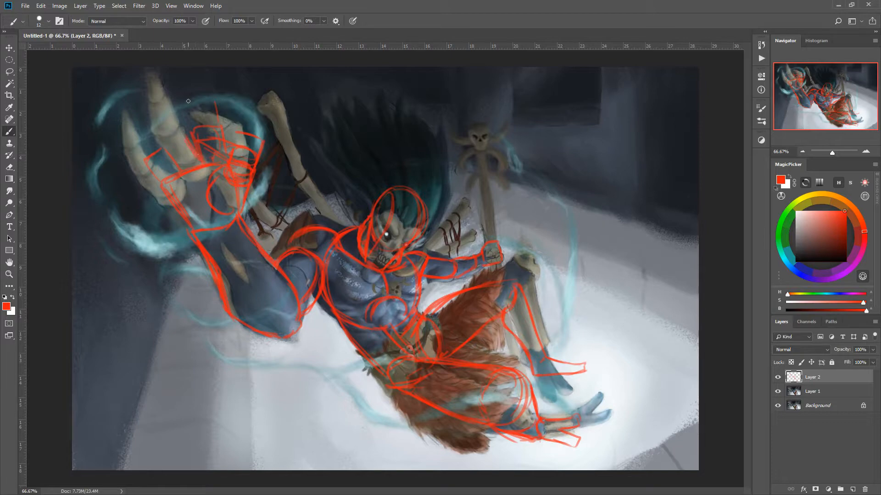
{"action": "left_click_drag", "start_coordinate": [185, 128], "coordinate": [189, 106]}
{"action": "mouse_move", "coordinate": [188, 96]}
{"action": "left_mouse_down"}
{"action": "mouse_move", "coordinate": [221, 76]}
{"action": "mouse_move", "coordinate": [214, 90]}
{"action": "left_mouse_up"}
{"action": "mouse_move", "coordinate": [160, 122]}
{"action": "left_mouse_down"}
{"action": "mouse_move", "coordinate": [144, 123]}
{"action": "mouse_move", "coordinate": [147, 155]}
{"action": "mouse_move", "coordinate": [158, 122]}
{"action": "mouse_move", "coordinate": [152, 92]}
{"action": "mouse_move", "coordinate": [140, 116]}
{"action": "left_mouse_up"}
{"action": "left_click_drag", "start_coordinate": [138, 96], "coordinate": [136, 114]}
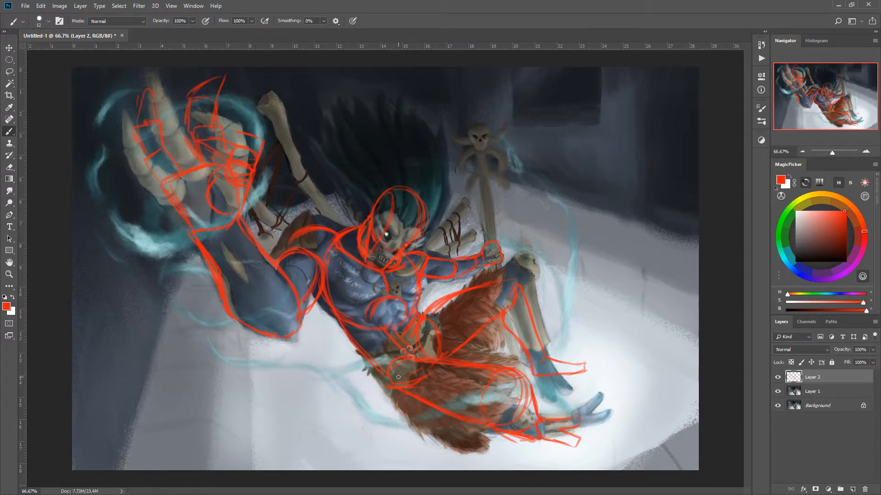
- Hide the red construction sketch on Layer 2, add a new layer, and sample the pale floor colour near the feet
{"action": "left_click", "coordinate": [777, 377]}
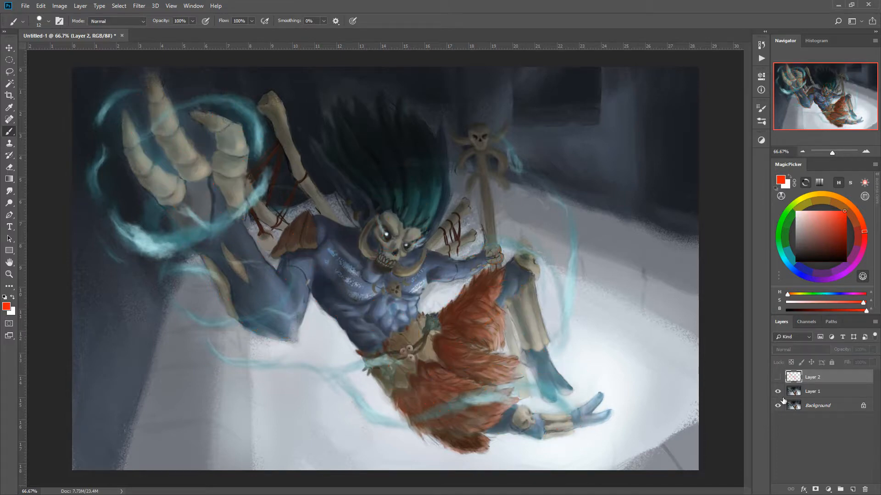
{"action": "left_click", "coordinate": [853, 490]}
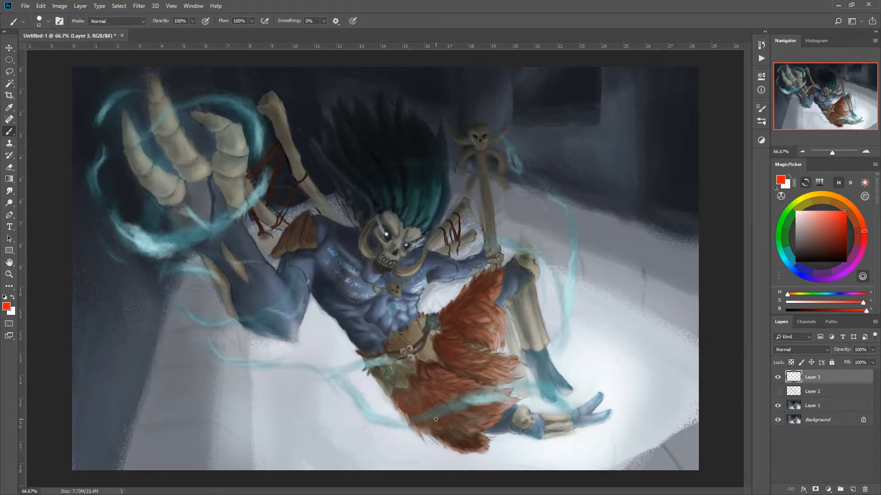
{"action": "left_click", "coordinate": [580, 392], "text": "alt"}
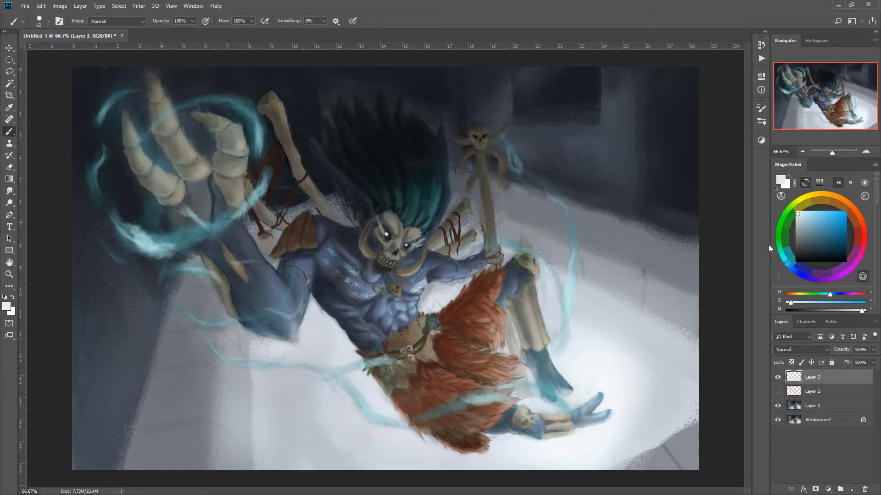
{"action": "left_click", "coordinate": [9, 179]}
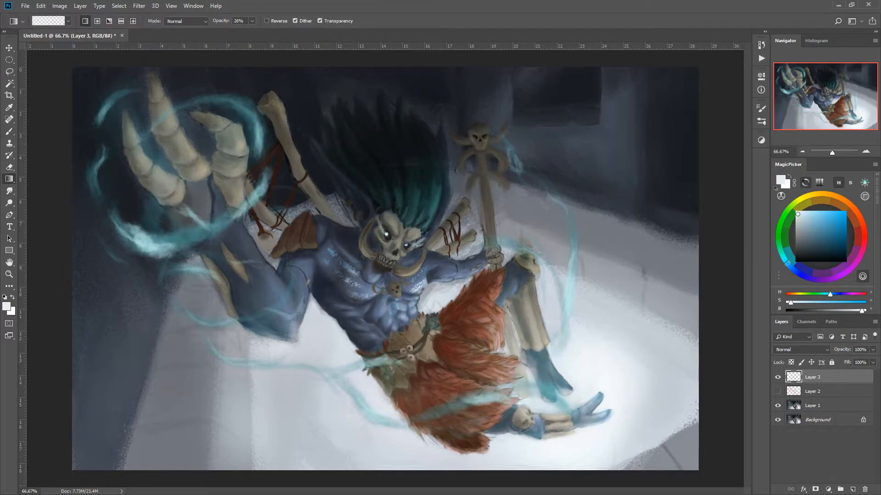
{"action": "left_click_drag", "start_coordinate": [587, 439], "coordinate": [455, 290]}
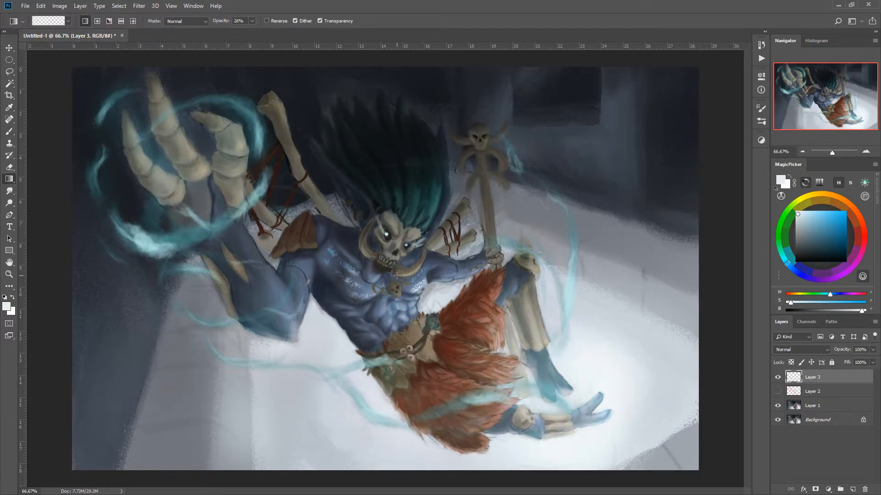
{"action": "key", "text": "ctrl+z"}
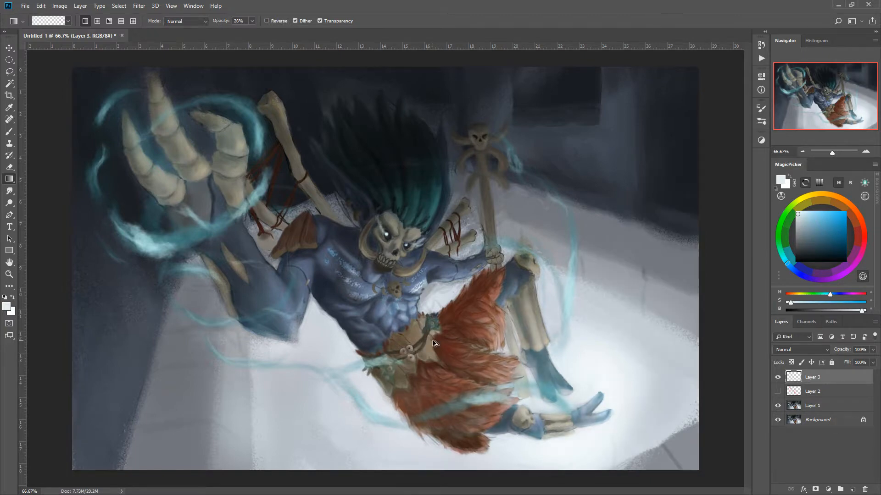
- Select a large freehand area with the Lasso tool, covering the figure's head, body and legs and the bright floor
{"action": "left_click", "coordinate": [10, 72]}
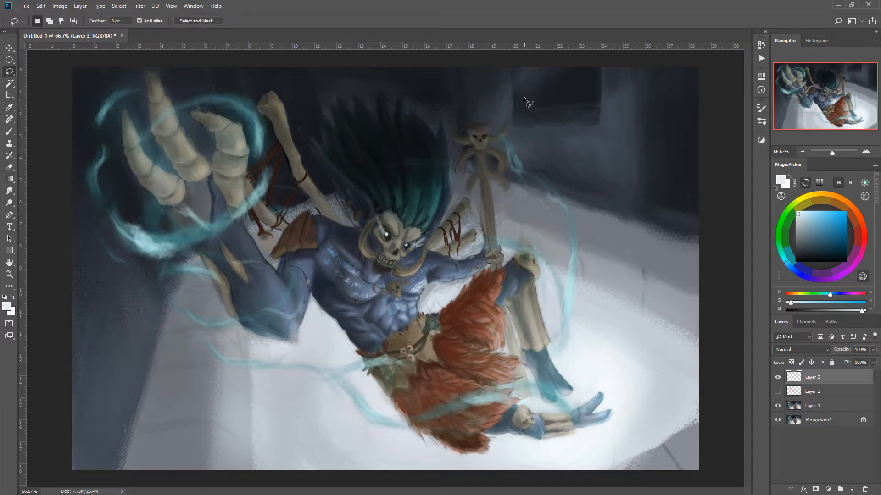
{"action": "mouse_move", "coordinate": [545, 241]}
{"action": "left_mouse_down"}
{"action": "mouse_move", "coordinate": [711, 347]}
{"action": "mouse_move", "coordinate": [704, 424]}
{"action": "mouse_move", "coordinate": [635, 459]}
{"action": "mouse_move", "coordinate": [503, 492]}
{"action": "mouse_move", "coordinate": [250, 373]}
{"action": "left_mouse_up"}
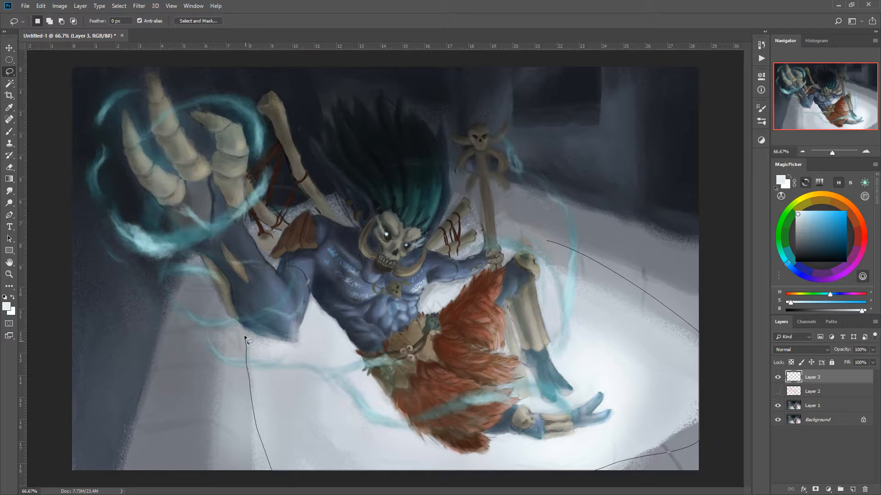
{"action": "left_click_drag", "start_coordinate": [238, 313], "coordinate": [218, 231]}
{"action": "left_click_drag", "start_coordinate": [364, 210], "coordinate": [509, 241]}
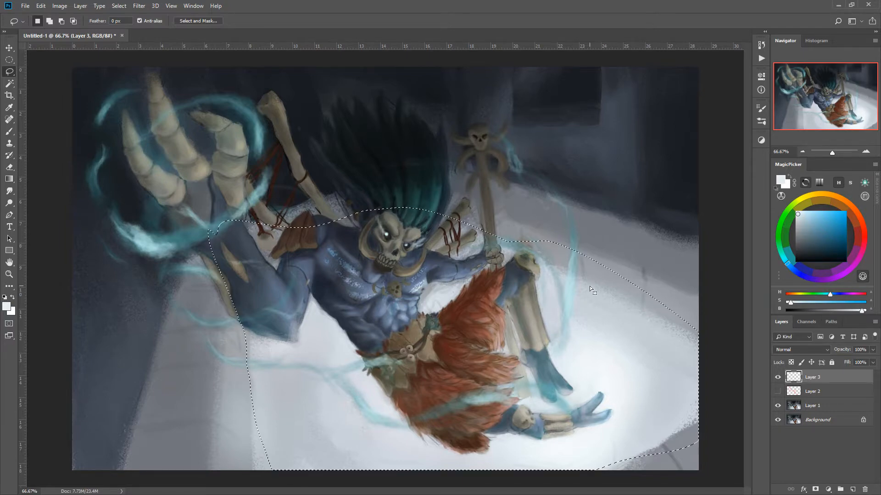
{"action": "right_click", "coordinate": [426, 307]}
{"action": "left_click", "coordinate": [397, 264]}
{"action": "left_click", "coordinate": [397, 264]}
- Apply pale linear gradients inside the selection, fading from the bright floor by the feet towards the torso
{"action": "left_click", "coordinate": [9, 179]}
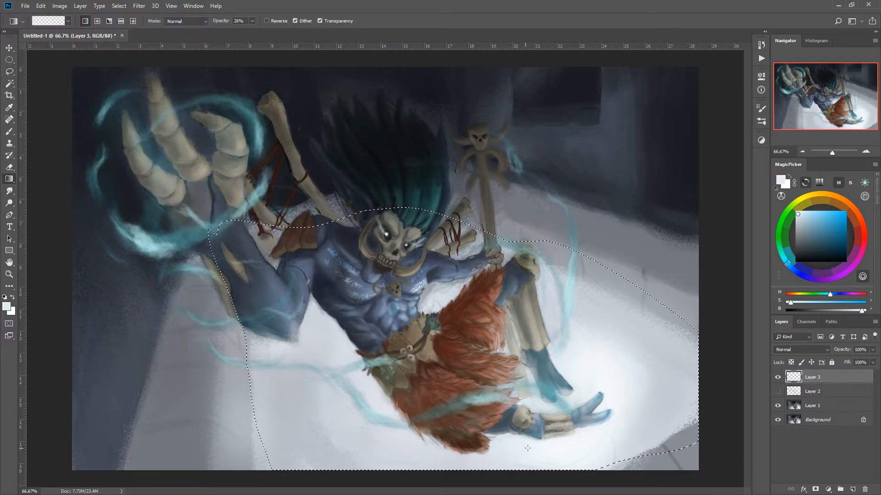
{"action": "mouse_move", "coordinate": [518, 363]}
{"action": "left_mouse_down"}
{"action": "mouse_move", "coordinate": [562, 430]}
{"action": "mouse_move", "coordinate": [522, 386]}
{"action": "left_mouse_up"}
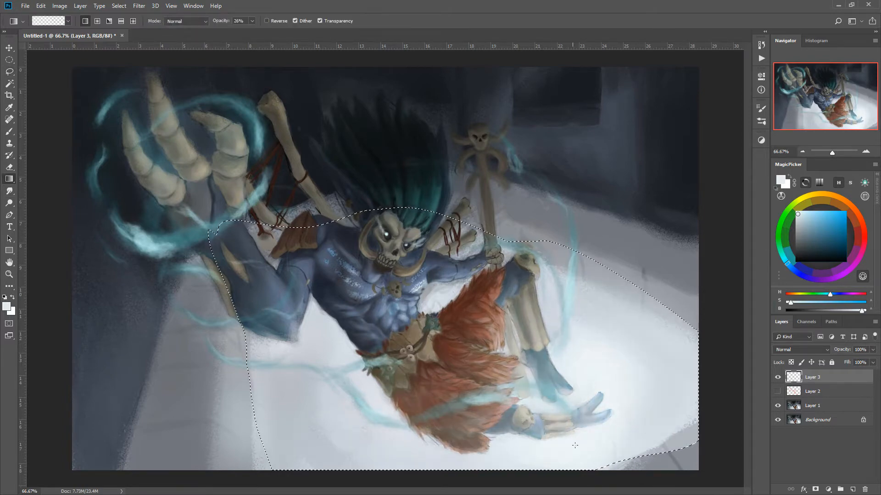
{"action": "left_click_drag", "start_coordinate": [575, 445], "coordinate": [447, 306]}
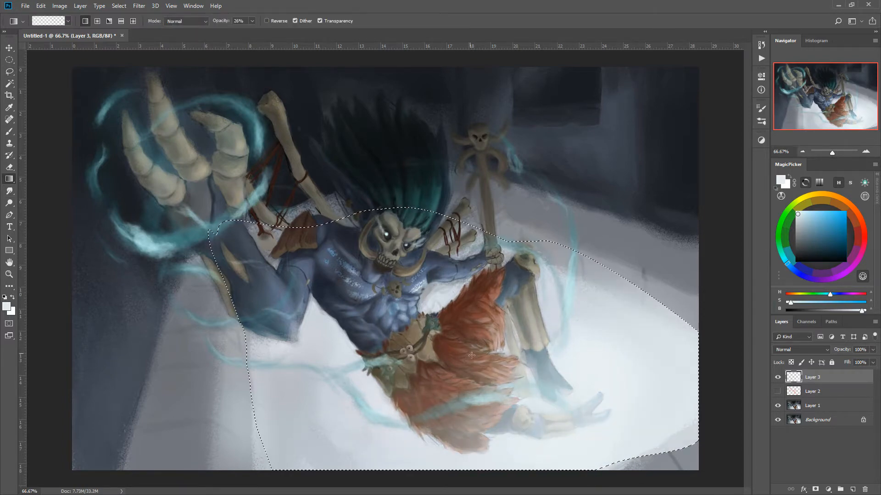
- Apply another pale linear gradient from the feet towards the orange skirt and deselect the area
{"action": "left_click_drag", "start_coordinate": [522, 418], "coordinate": [469, 350]}
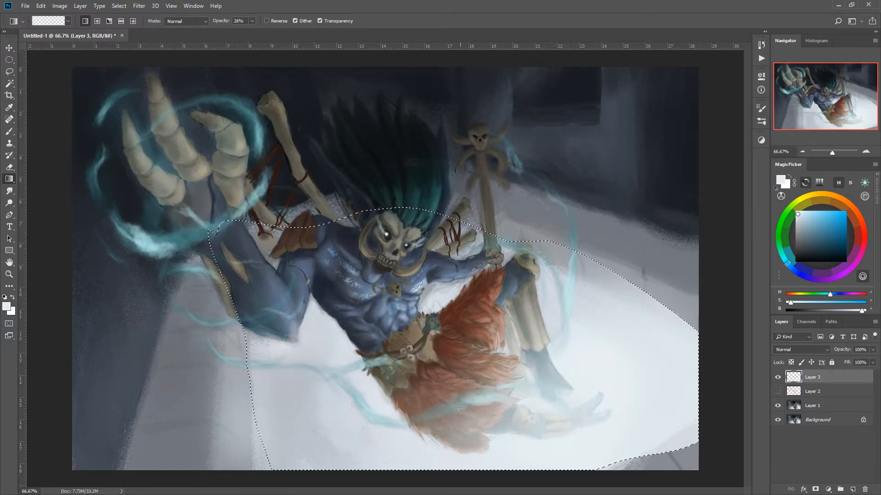
{"action": "right_click", "coordinate": [454, 372]}
{"action": "left_click", "coordinate": [413, 344]}
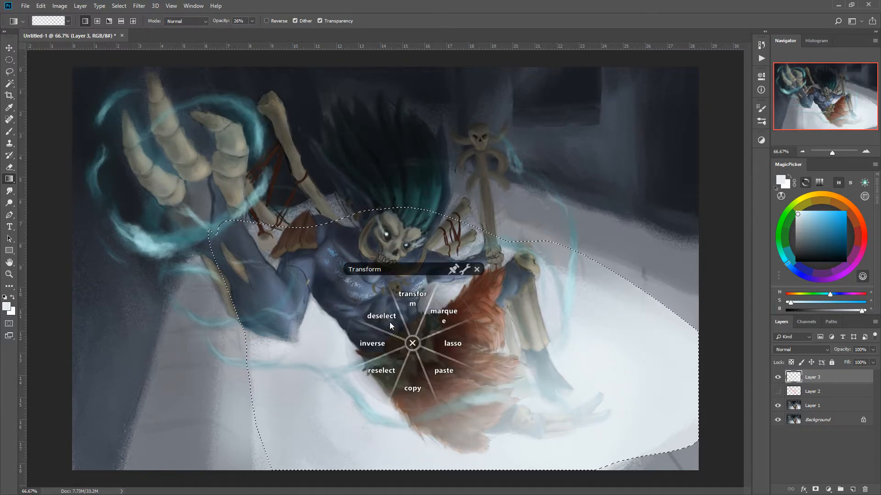
{"action": "left_click", "coordinate": [387, 317]}
- Paint pale brush highlights along the horns and curved bones of the skull staff
{"action": "right_click", "coordinate": [408, 278]}
{"action": "left_click", "coordinate": [407, 234]}
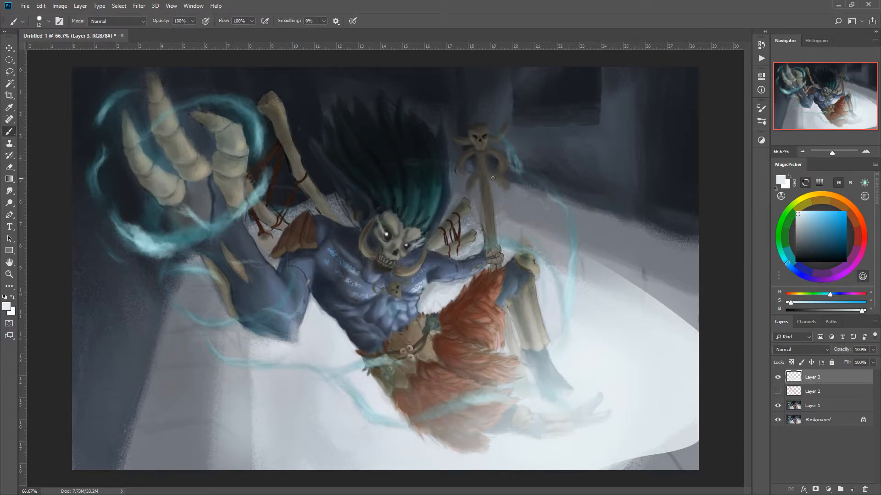
{"action": "mouse_move", "coordinate": [487, 178]}
{"action": "left_mouse_down"}
{"action": "mouse_move", "coordinate": [504, 191]}
{"action": "mouse_move", "coordinate": [485, 178]}
{"action": "mouse_move", "coordinate": [465, 193]}
{"action": "left_mouse_up"}
{"action": "mouse_move", "coordinate": [501, 168]}
{"action": "left_mouse_down"}
{"action": "mouse_move", "coordinate": [484, 155]}
{"action": "mouse_move", "coordinate": [462, 171]}
{"action": "left_mouse_up"}
{"action": "mouse_move", "coordinate": [490, 136]}
{"action": "left_mouse_down"}
{"action": "mouse_move", "coordinate": [508, 131]}
{"action": "mouse_move", "coordinate": [451, 134]}
{"action": "left_mouse_up"}
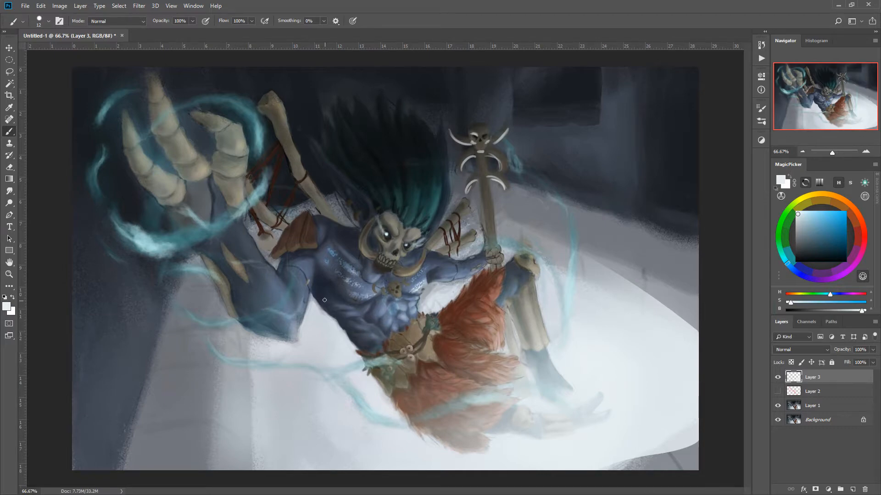
- Paint soft pale light along the lower arm and torso edge with a 78 px, 0% hardness brush, Shape Dynamics off
{"action": "right_click", "coordinate": [347, 307]}
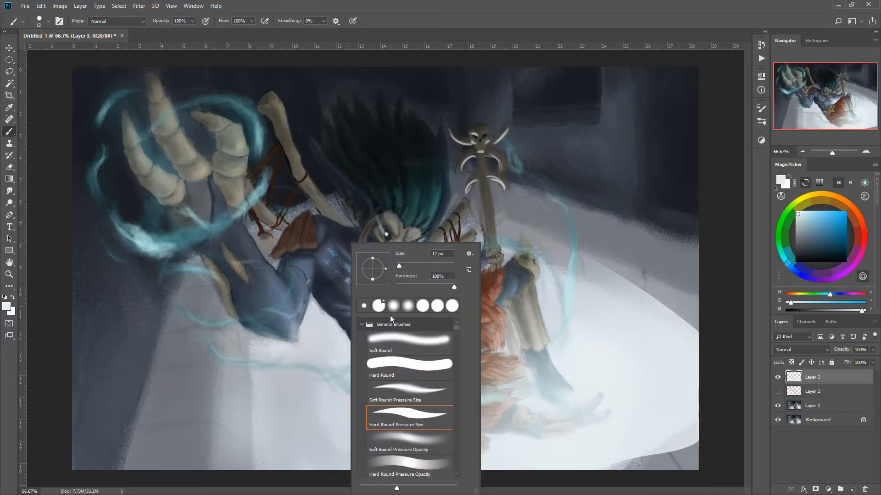
{"action": "mouse_move", "coordinate": [407, 285]}
{"action": "left_mouse_down"}
{"action": "mouse_move", "coordinate": [381, 282]}
{"action": "mouse_move", "coordinate": [421, 249]}
{"action": "left_mouse_up"}
{"action": "key", "text": "Return"}
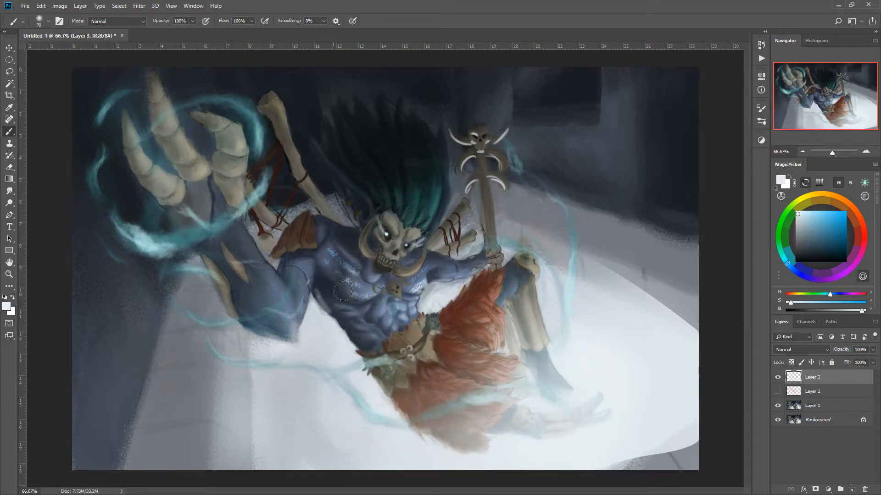
{"action": "left_click", "coordinate": [761, 110]}
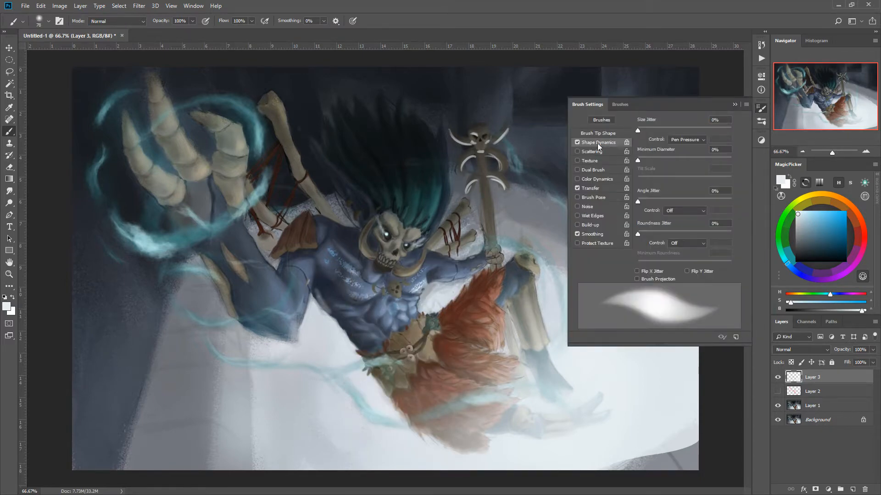
{"action": "left_click", "coordinate": [577, 143]}
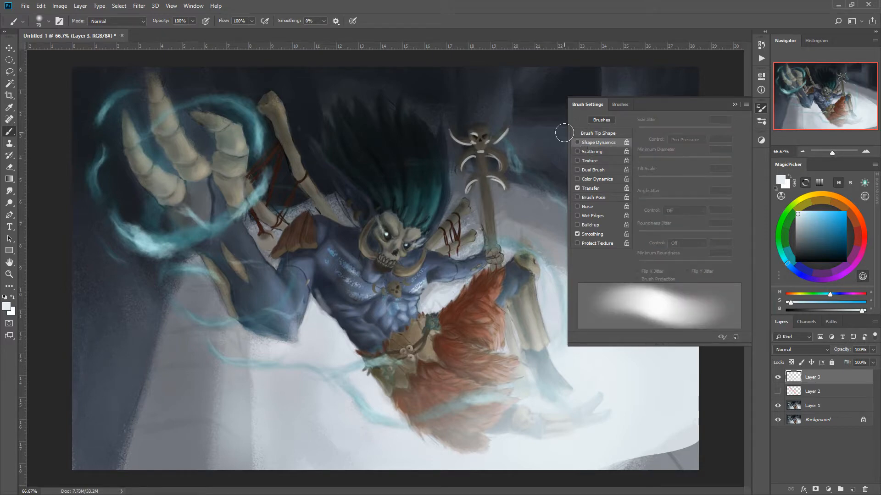
{"action": "left_click", "coordinate": [564, 134]}
{"action": "mouse_move", "coordinate": [316, 301]}
{"action": "left_mouse_down"}
{"action": "mouse_move", "coordinate": [333, 314]}
{"action": "mouse_move", "coordinate": [314, 291]}
{"action": "mouse_move", "coordinate": [361, 355]}
{"action": "mouse_move", "coordinate": [349, 329]}
{"action": "mouse_move", "coordinate": [373, 356]}
{"action": "mouse_move", "coordinate": [317, 280]}
{"action": "mouse_move", "coordinate": [327, 298]}
{"action": "mouse_move", "coordinate": [346, 295]}
{"action": "mouse_move", "coordinate": [283, 290]}
{"action": "mouse_move", "coordinate": [295, 319]}
{"action": "mouse_move", "coordinate": [313, 291]}
{"action": "mouse_move", "coordinate": [289, 344]}
{"action": "mouse_move", "coordinate": [232, 321]}
{"action": "mouse_move", "coordinate": [271, 338]}
{"action": "mouse_move", "coordinate": [302, 301]}
{"action": "mouse_move", "coordinate": [283, 336]}
{"action": "mouse_move", "coordinate": [327, 319]}
{"action": "mouse_move", "coordinate": [440, 439]}
{"action": "left_mouse_up"}
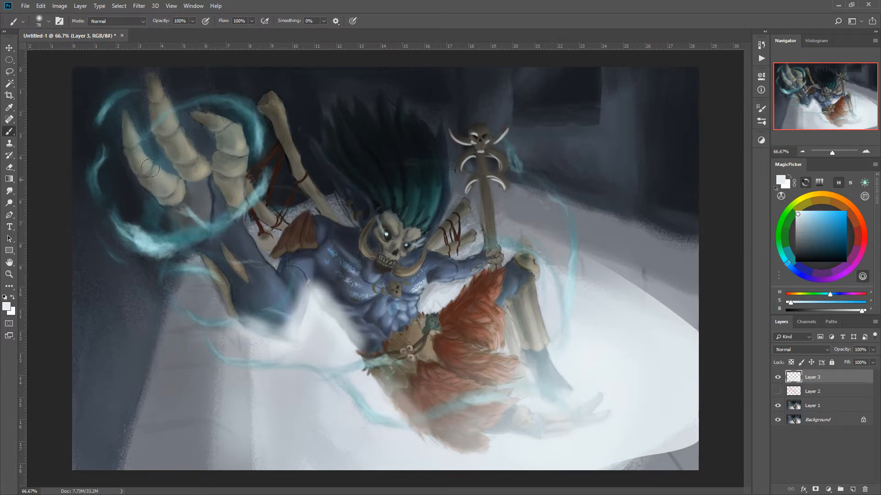
- Lasso the chest muscle beside the raised arm, brush pale light along its lower edge, and deselect
{"action": "key", "text": "l"}
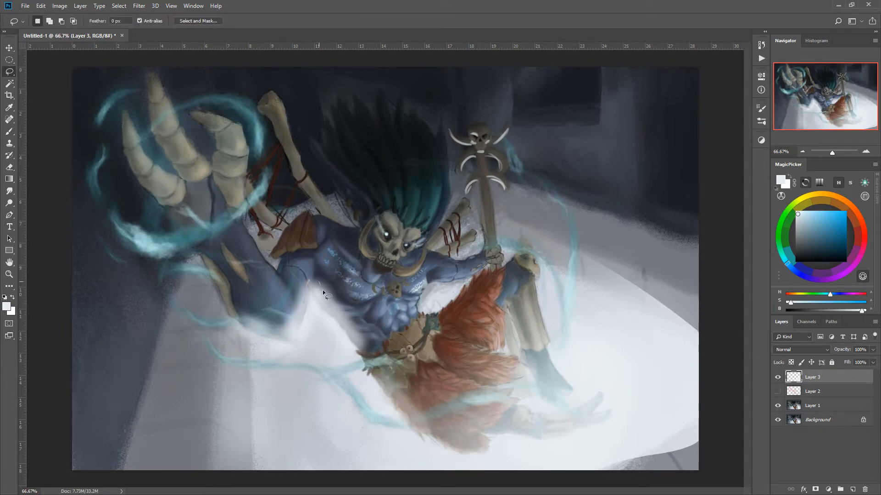
{"action": "mouse_move", "coordinate": [369, 280]}
{"action": "left_mouse_down"}
{"action": "mouse_move", "coordinate": [315, 262]}
{"action": "mouse_move", "coordinate": [349, 307]}
{"action": "mouse_move", "coordinate": [397, 299]}
{"action": "left_mouse_up"}
{"action": "right_click", "coordinate": [303, 278]}
{"action": "left_click", "coordinate": [301, 236]}
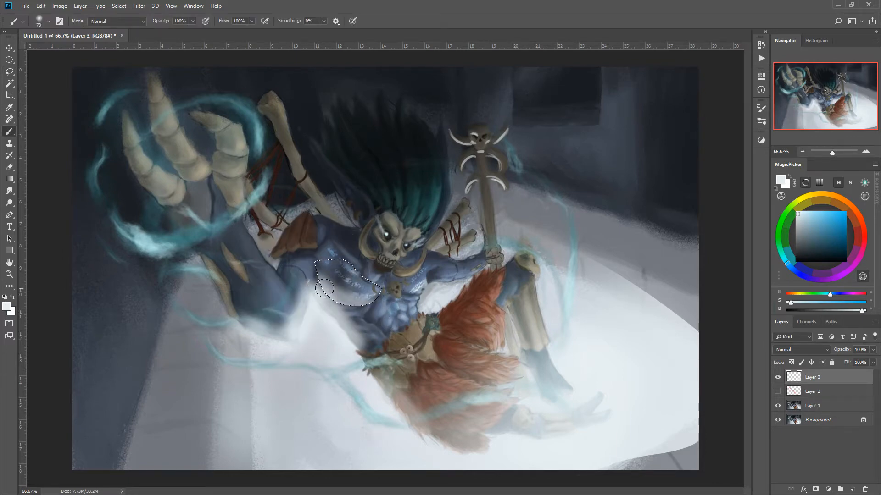
{"action": "left_click_drag", "start_coordinate": [322, 272], "coordinate": [411, 312]}
{"action": "right_click", "coordinate": [282, 312]}
{"action": "left_click", "coordinate": [237, 271]}
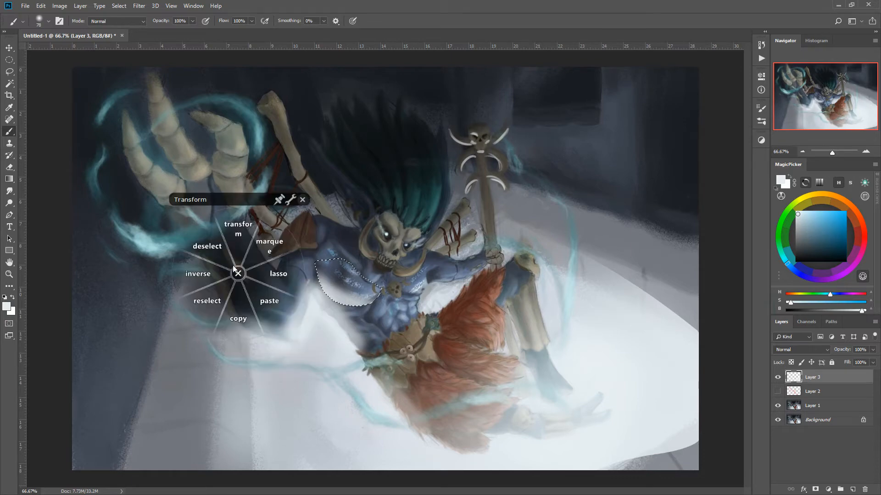
{"action": "left_click", "coordinate": [206, 246]}
- Lasso the other chest muscle beside the staff arm, brush pale light along its lower edge, and deselect
{"action": "left_click", "coordinate": [10, 73]}
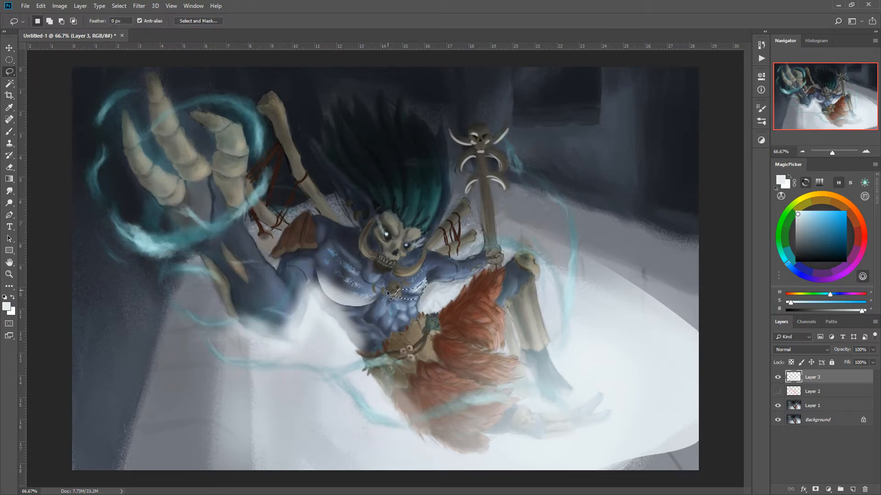
{"action": "right_click", "coordinate": [410, 294]}
{"action": "left_click", "coordinate": [410, 288]}
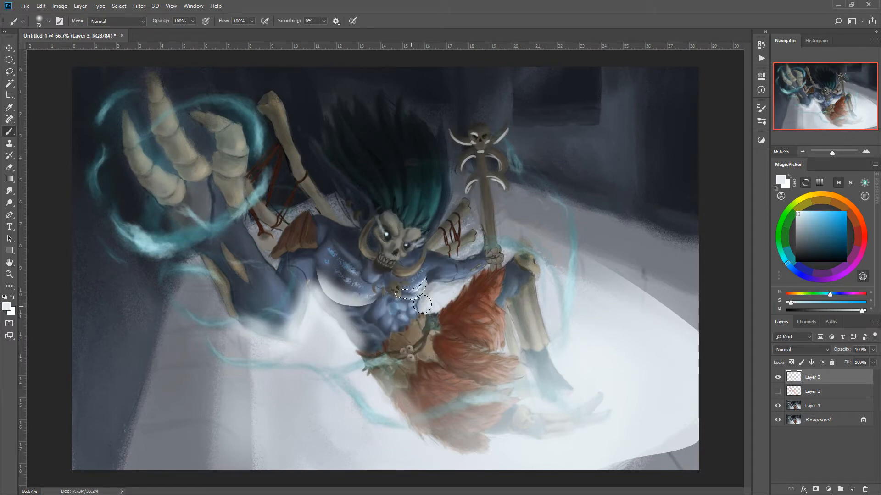
{"action": "right_click", "coordinate": [336, 307]}
{"action": "left_click", "coordinate": [289, 263]}
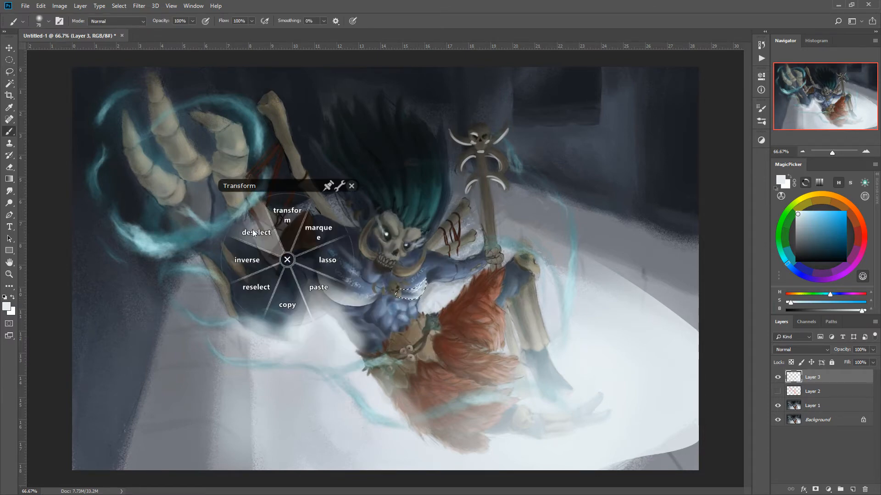
{"action": "left_click", "coordinate": [253, 233]}
- Paint pale highlights on the curved tusks around the skull face with a hard 23 px brush, with pen pressure controlling size
{"action": "right_click", "coordinate": [401, 284]}
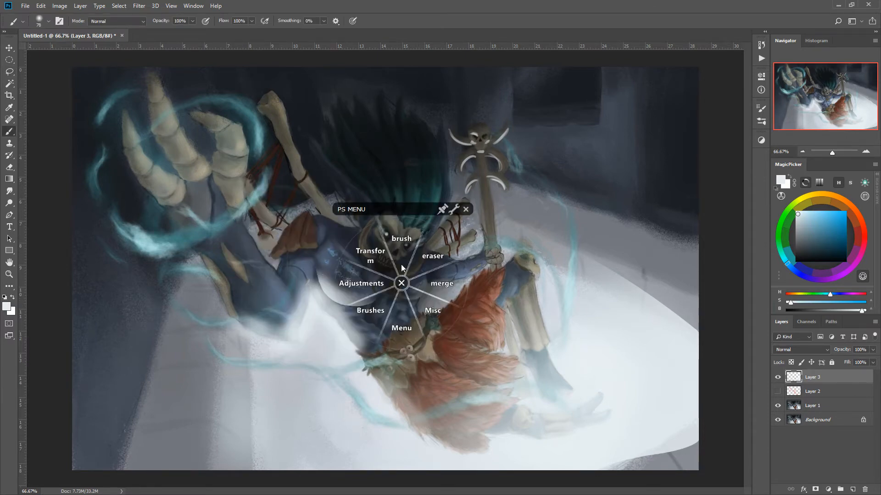
{"action": "left_click", "coordinate": [403, 243]}
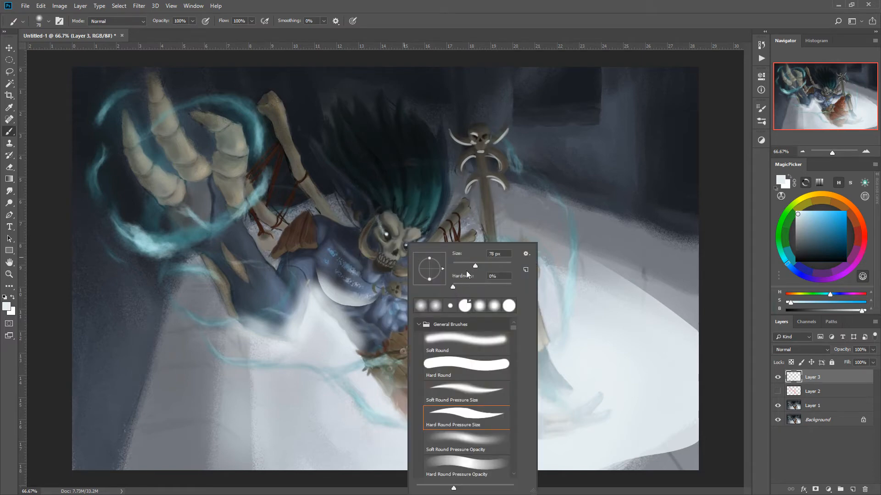
{"action": "left_click_drag", "start_coordinate": [452, 287], "coordinate": [510, 286]}
{"action": "left_click_drag", "start_coordinate": [460, 265], "coordinate": [458, 266]}
{"action": "left_click", "coordinate": [394, 275]}
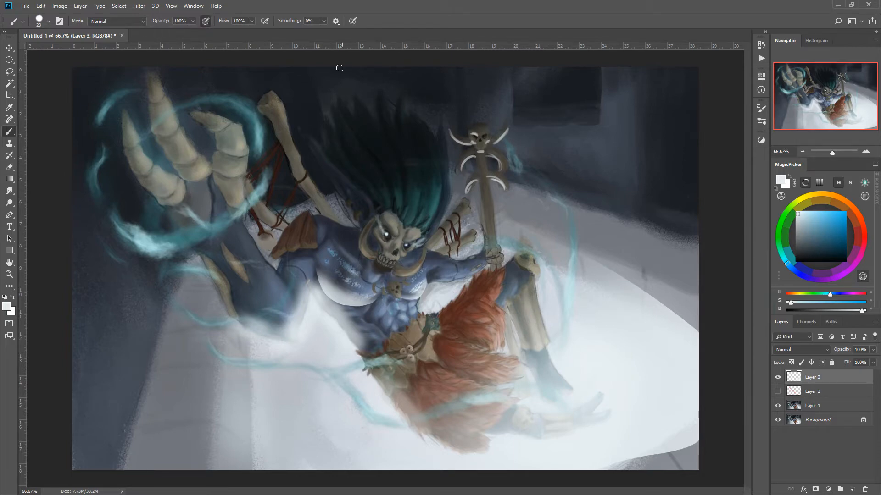
{"action": "left_click", "coordinate": [350, 22]}
{"action": "left_click_drag", "start_coordinate": [417, 237], "coordinate": [423, 236]}
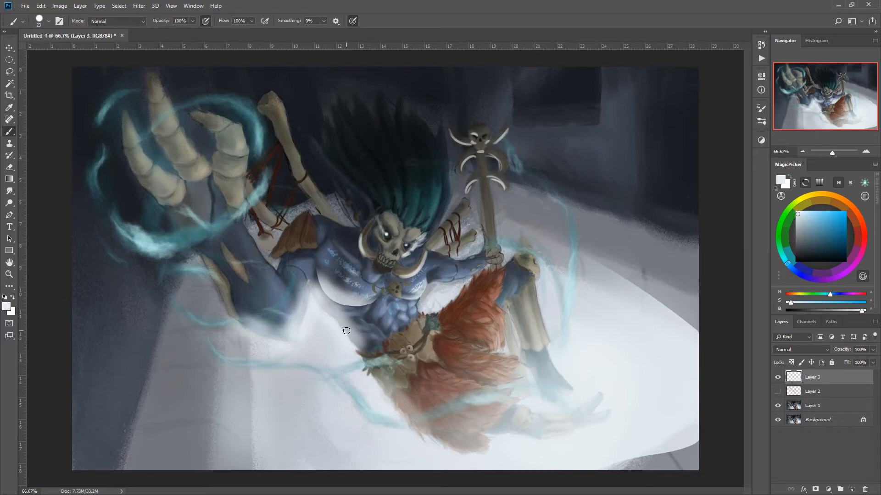
- Hide Layer 3 and check the painting's values with a Black & White adjustment layer, leaving that layer hidden
{"action": "left_click", "coordinate": [778, 378]}
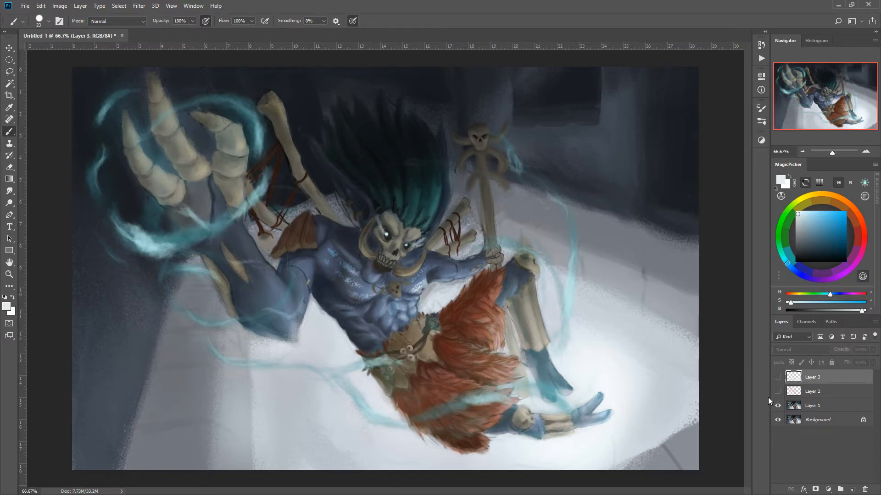
{"action": "left_click", "coordinate": [828, 489]}
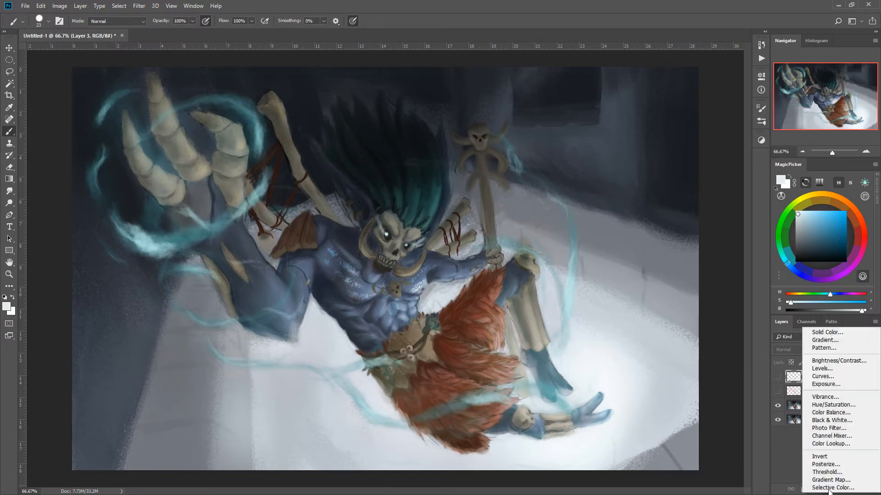
{"action": "left_click", "coordinate": [829, 420]}
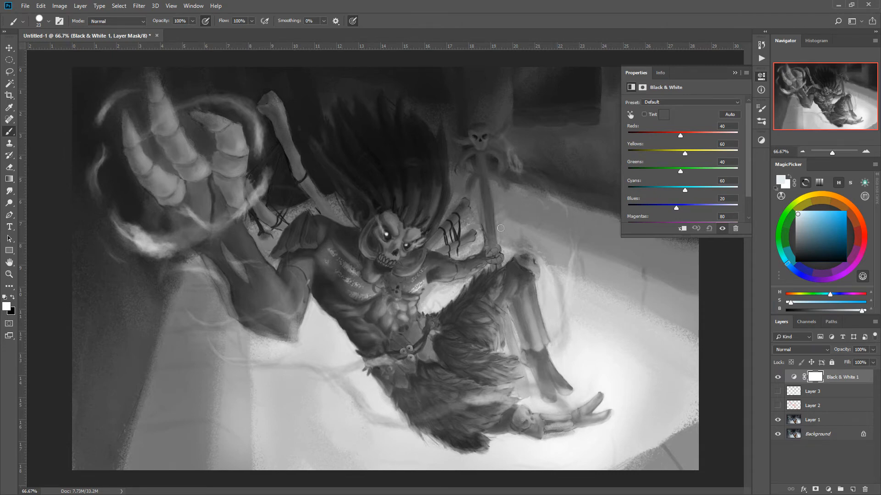
{"action": "left_click", "coordinate": [636, 74]}
{"action": "left_click", "coordinate": [777, 377]}
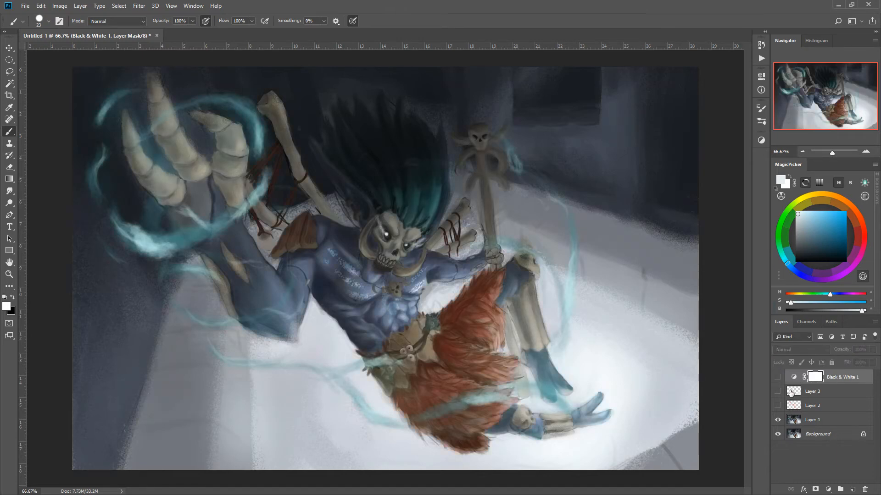
- Add a new layer and paint short dark vertical streaks below the back wall's base with a 10 px brush in the sampled wall colour
{"action": "left_click", "coordinate": [852, 489]}
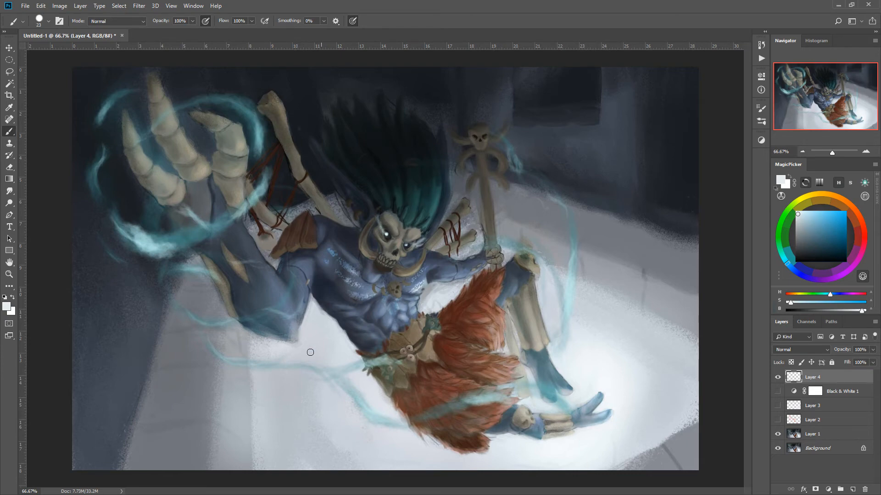
{"action": "left_click", "coordinate": [332, 396], "text": "alt"}
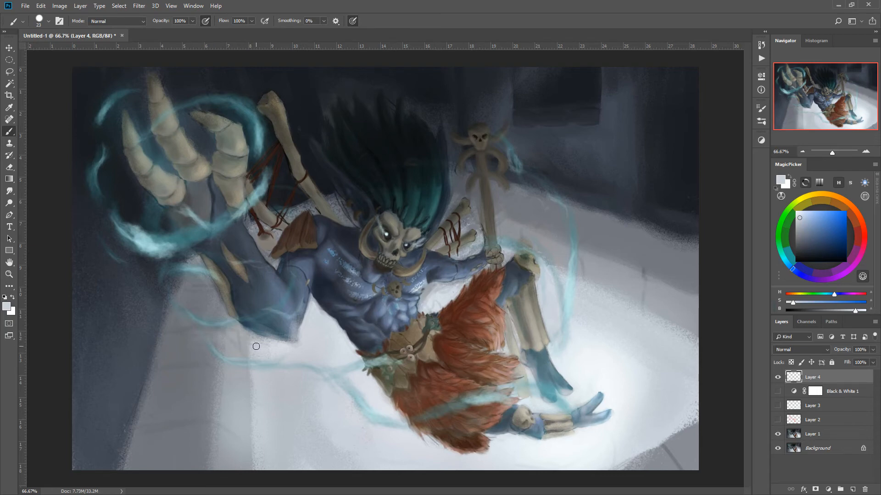
{"action": "left_click", "coordinate": [592, 196], "text": "alt"}
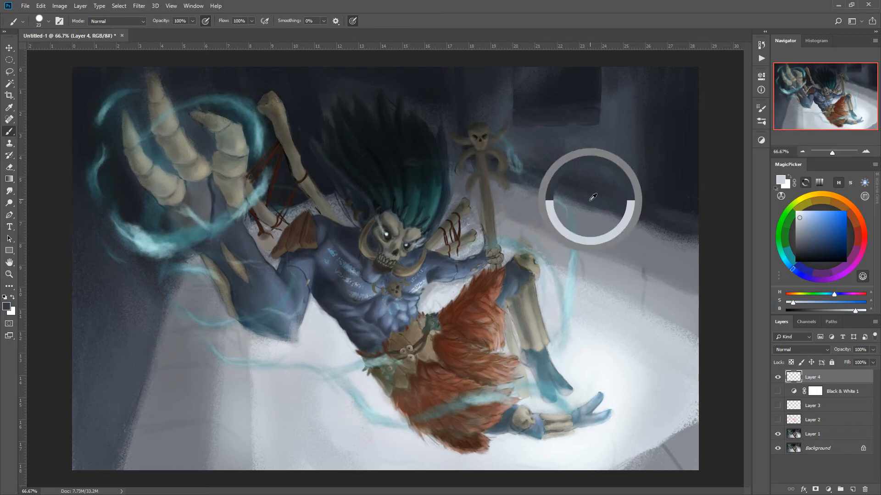
{"action": "key", "text": "bracketright"}
{"action": "key", "text": "bracketright"}
{"action": "key", "text": "bracketright"}
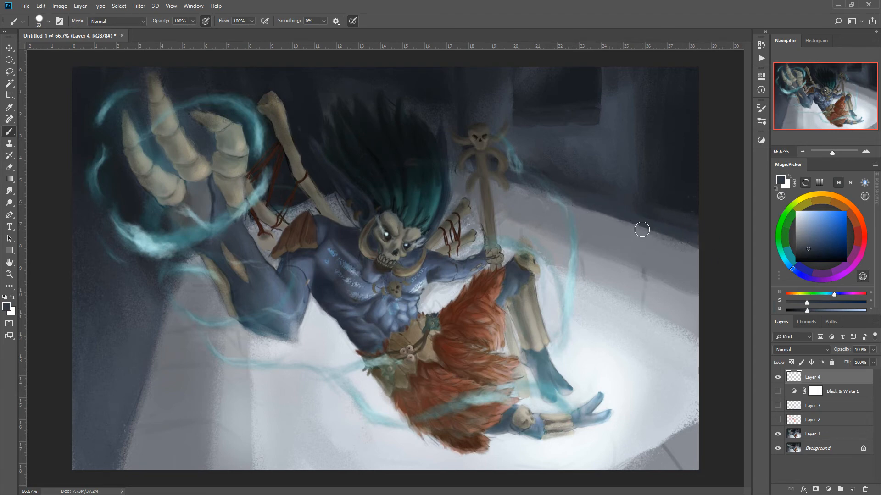
{"action": "key", "text": "bracketleft"}
{"action": "key", "text": "bracketleft"}
{"action": "key", "text": "bracketleft"}
{"action": "key", "text": "bracketleft"}
{"action": "left_click_drag", "start_coordinate": [590, 210], "coordinate": [592, 238]}
{"action": "left_click_drag", "start_coordinate": [518, 187], "coordinate": [519, 208]}
{"action": "left_click_drag", "start_coordinate": [689, 242], "coordinate": [689, 276]}
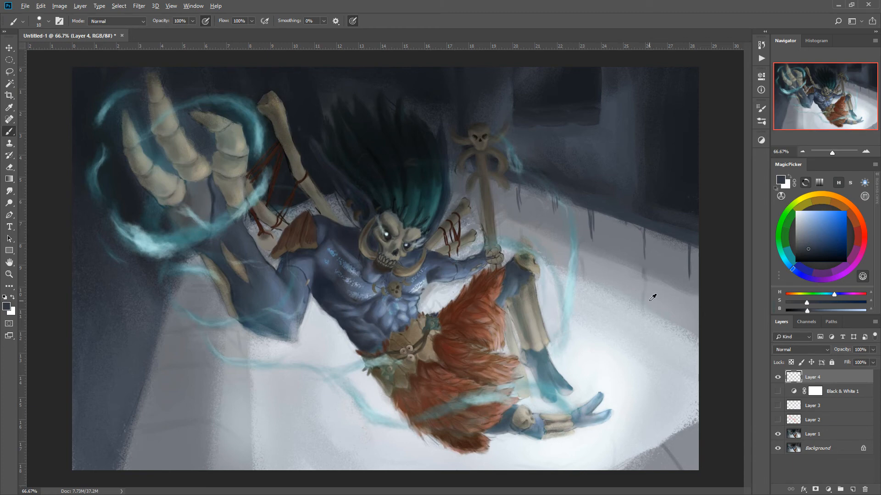
- Sample the pale grey floor colour and paint broad 50 px strokes along the far edge of the lit floor
{"action": "left_click", "coordinate": [664, 323], "text": "alt"}
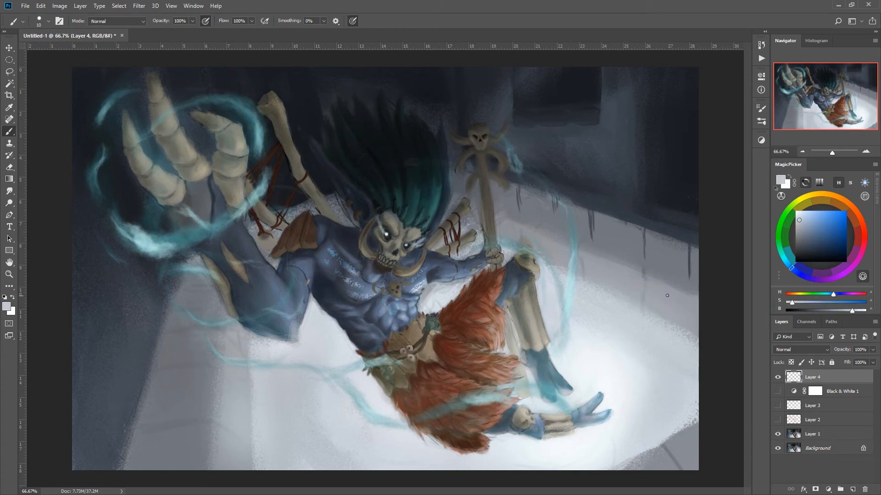
{"action": "key", "text": "bracketright"}
{"action": "key", "text": "bracketright"}
{"action": "key", "text": "bracketright"}
{"action": "key", "text": "bracketright"}
{"action": "key", "text": "bracketright"}
{"action": "key", "text": "bracketright"}
{"action": "key", "text": "bracketright"}
{"action": "key", "text": "bracketright"}
{"action": "key", "text": "bracketright"}
{"action": "left_click_drag", "start_coordinate": [601, 289], "coordinate": [614, 295]}
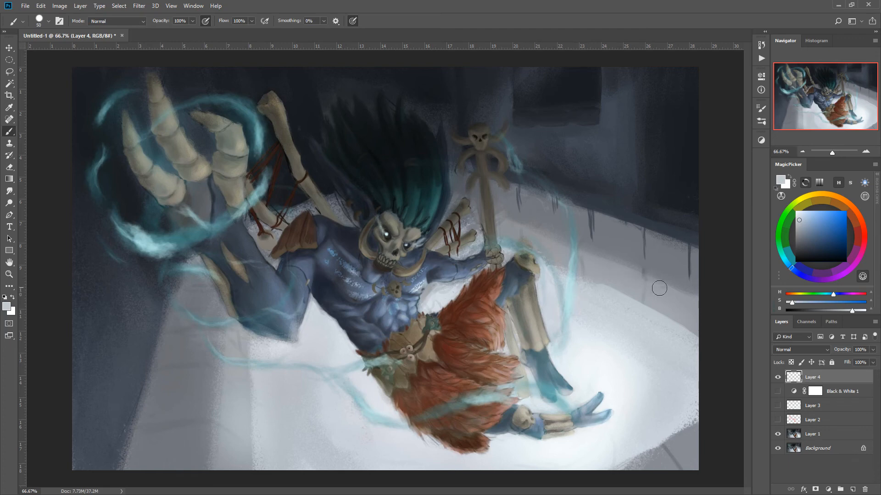
{"action": "mouse_move", "coordinate": [697, 299]}
{"action": "left_mouse_down"}
{"action": "mouse_move", "coordinate": [574, 242]}
{"action": "mouse_move", "coordinate": [703, 313]}
{"action": "mouse_move", "coordinate": [681, 297]}
{"action": "mouse_move", "coordinate": [699, 325]}
{"action": "mouse_move", "coordinate": [688, 307]}
{"action": "mouse_move", "coordinate": [683, 318]}
{"action": "mouse_move", "coordinate": [665, 318]}
{"action": "mouse_move", "coordinate": [592, 283]}
{"action": "left_mouse_up"}
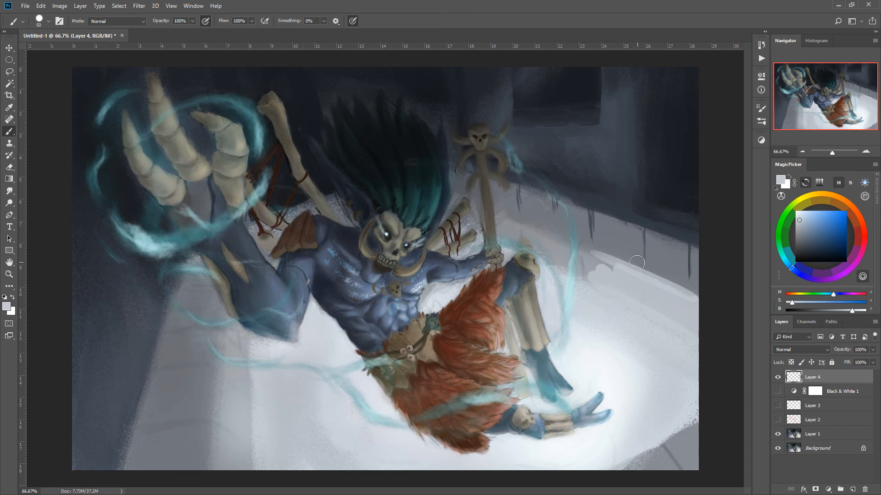